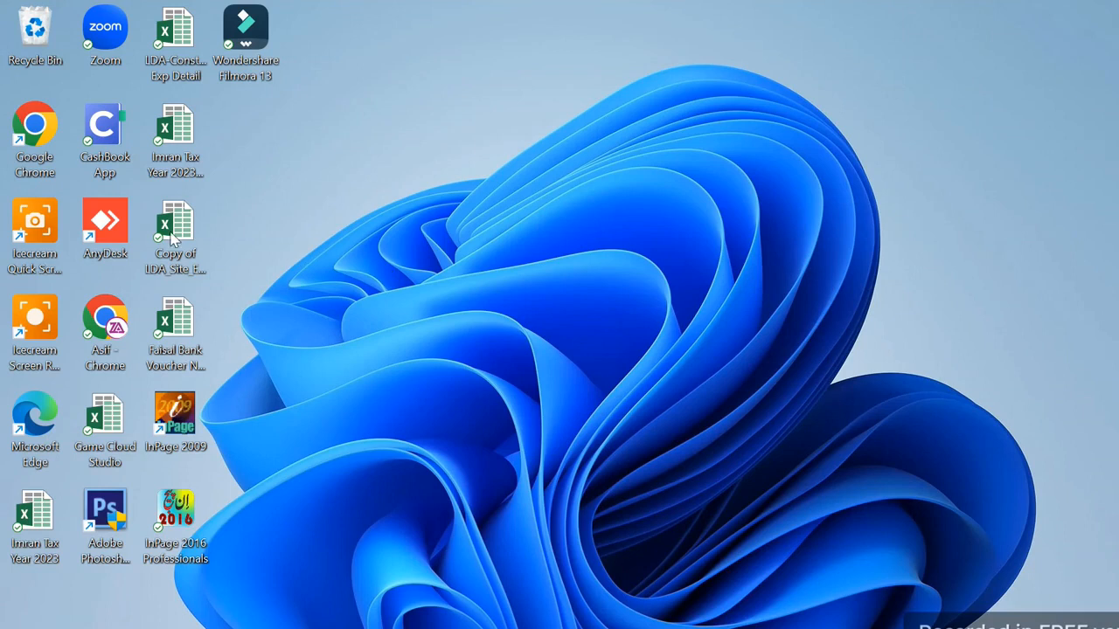
- Launch Chrome with the A2Z Tax profile and open the FBR IRIS login page in a new tab
double_click(32, 151)
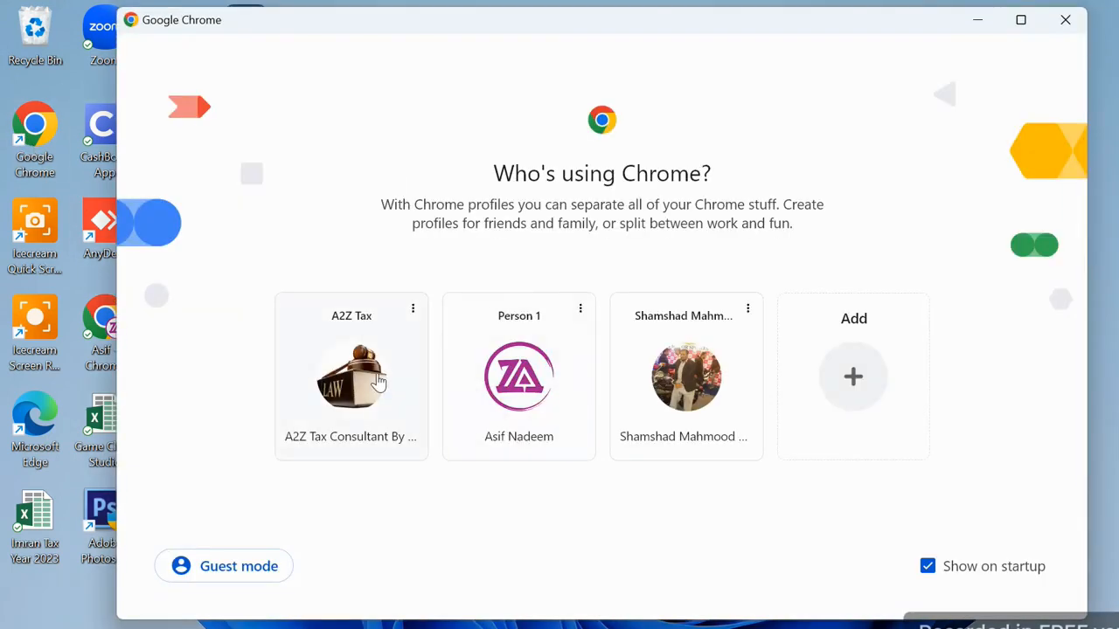
click(378, 382)
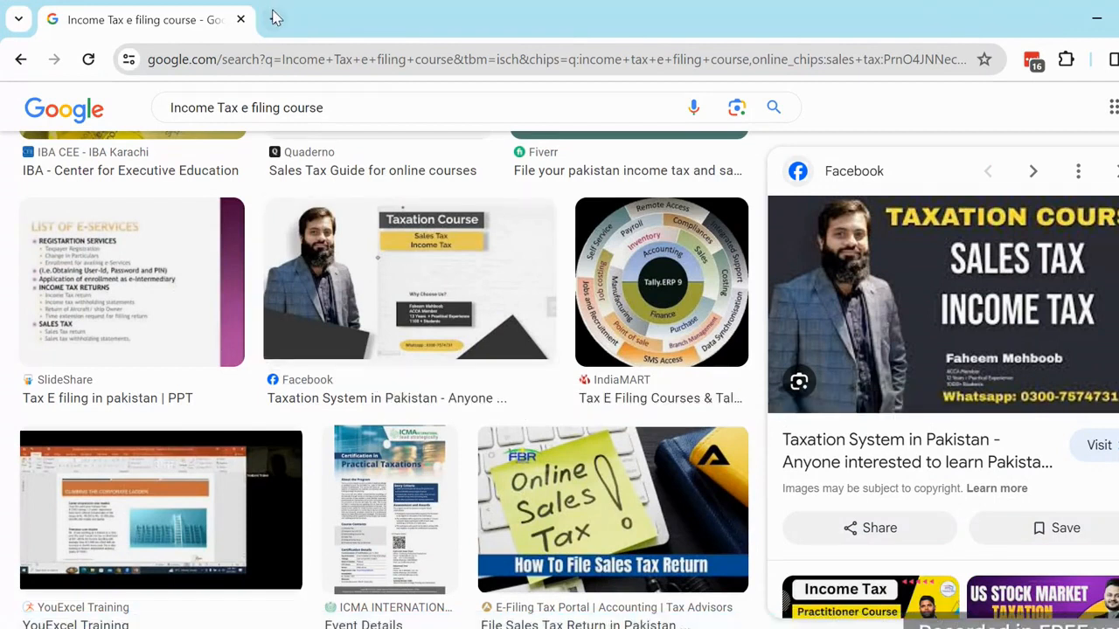
click(274, 19)
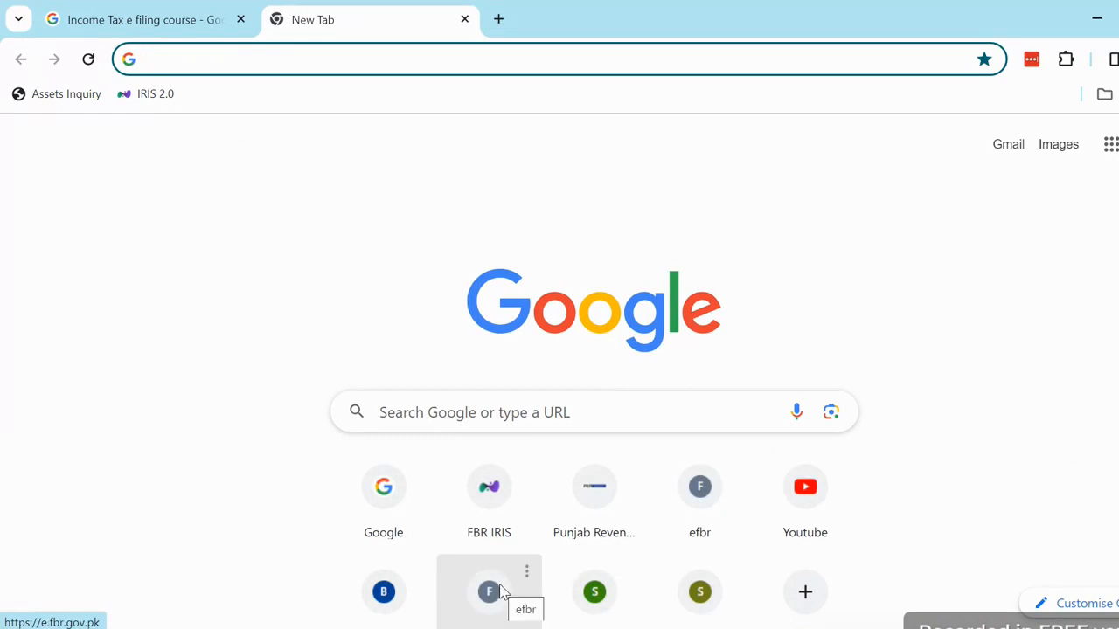
click(490, 529)
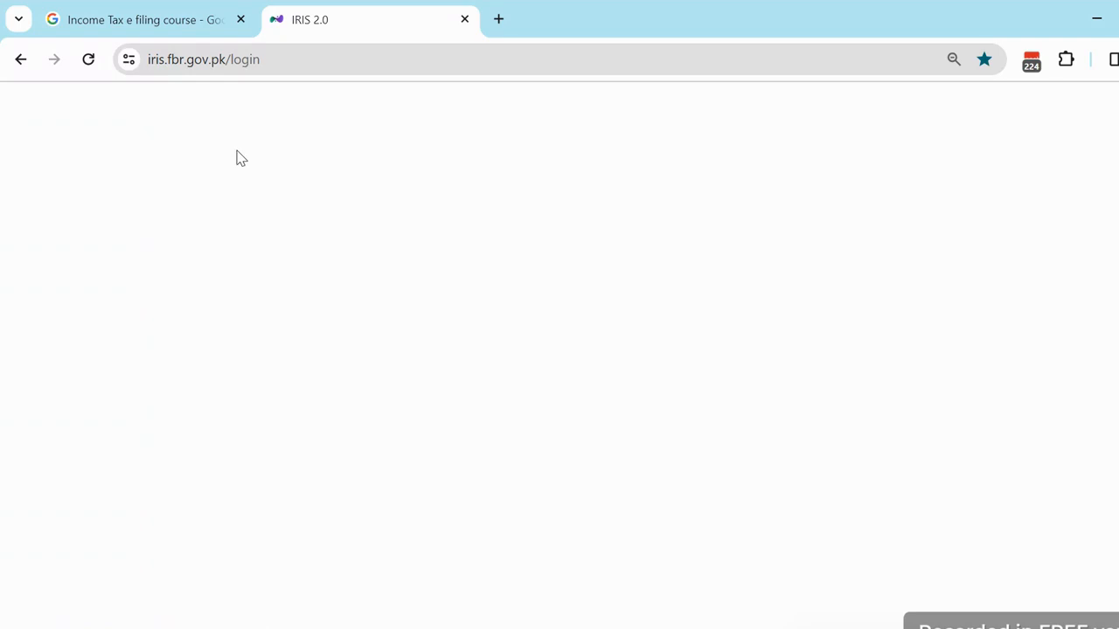
click(197, 56)
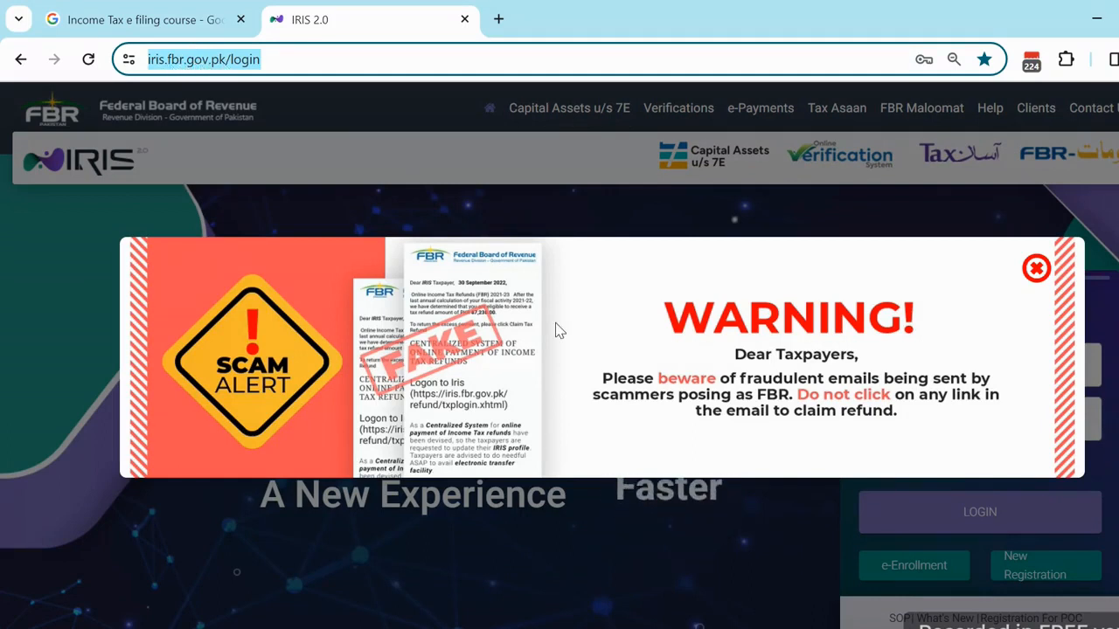
- Dismiss the scam warning and clear the Registration No. field, closing the saved-login suggestions
click(1037, 268)
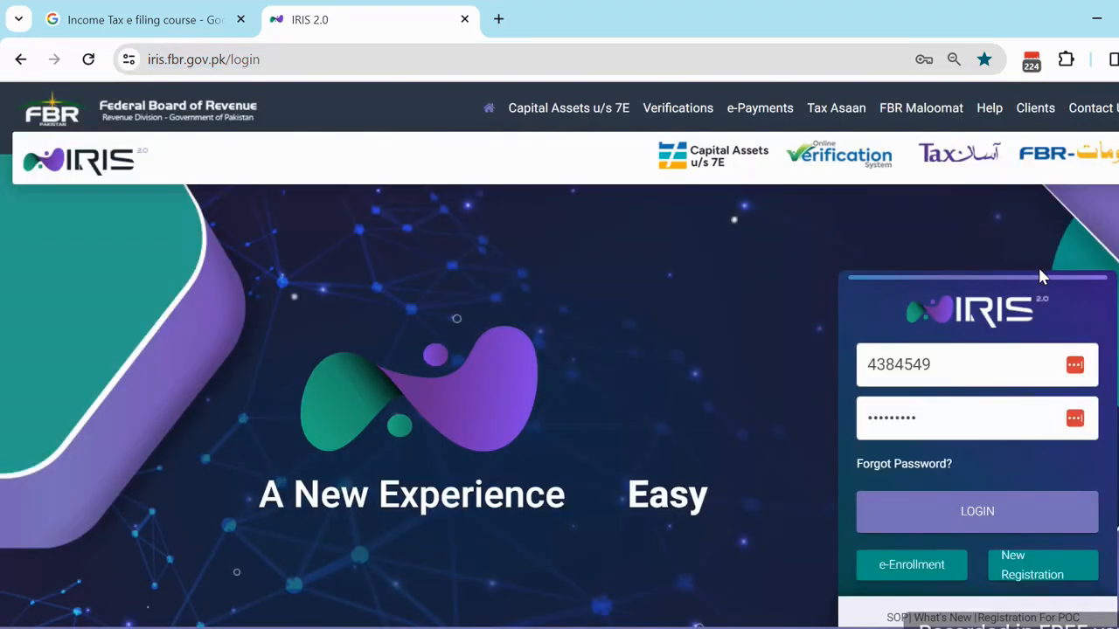
click(965, 362)
key(BackSpace)
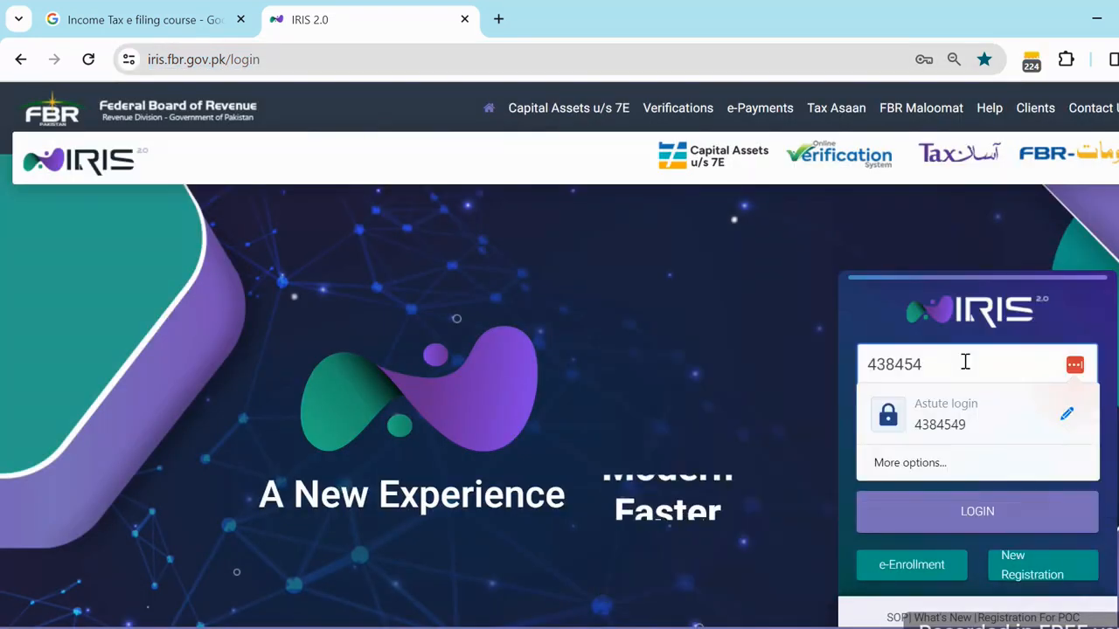
key(BackSpace)
key(BackSpace)
key(BackSpace)
key(BackSpace)
key(BackSpace)
key(BackSpace)
click(733, 299)
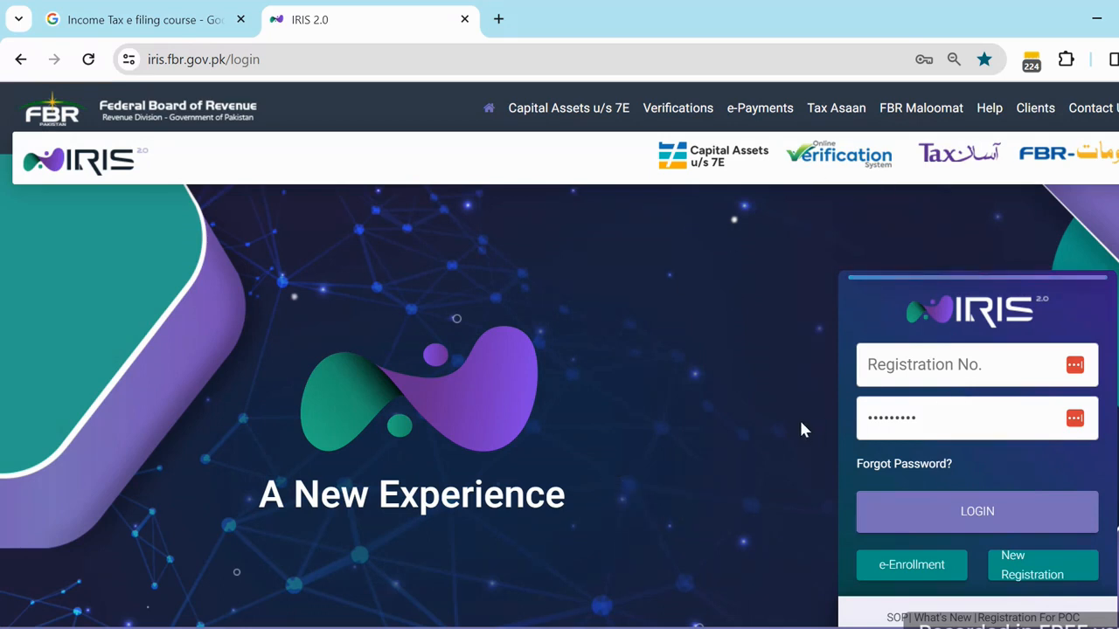
- Open the eFBR portal login page in another new tab via the 'e.fbr' address suggestion
click(499, 18)
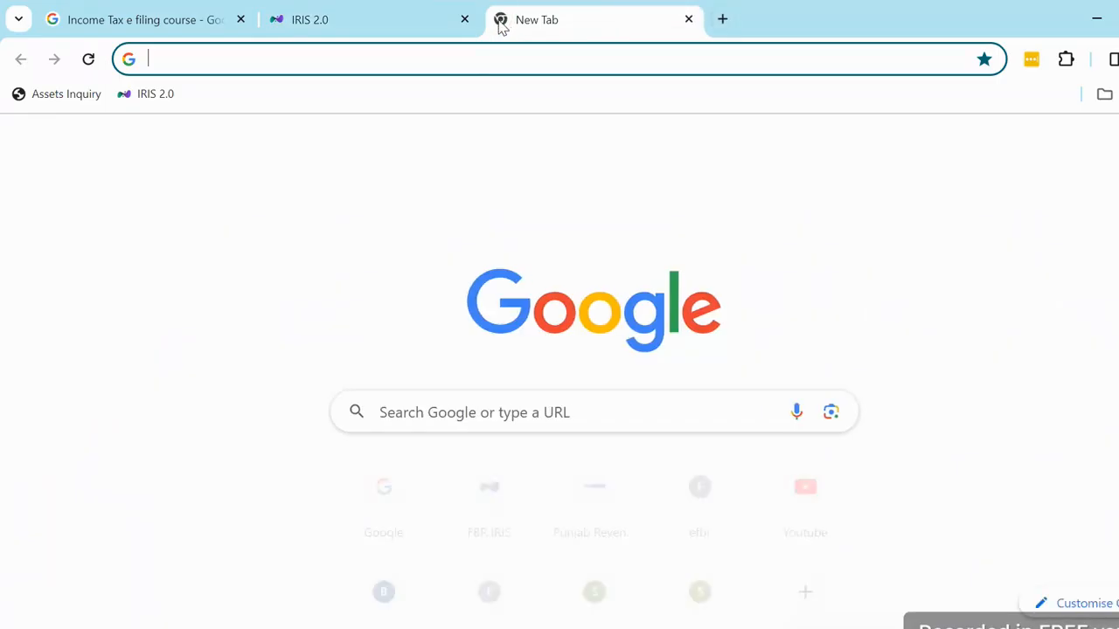
text(e)
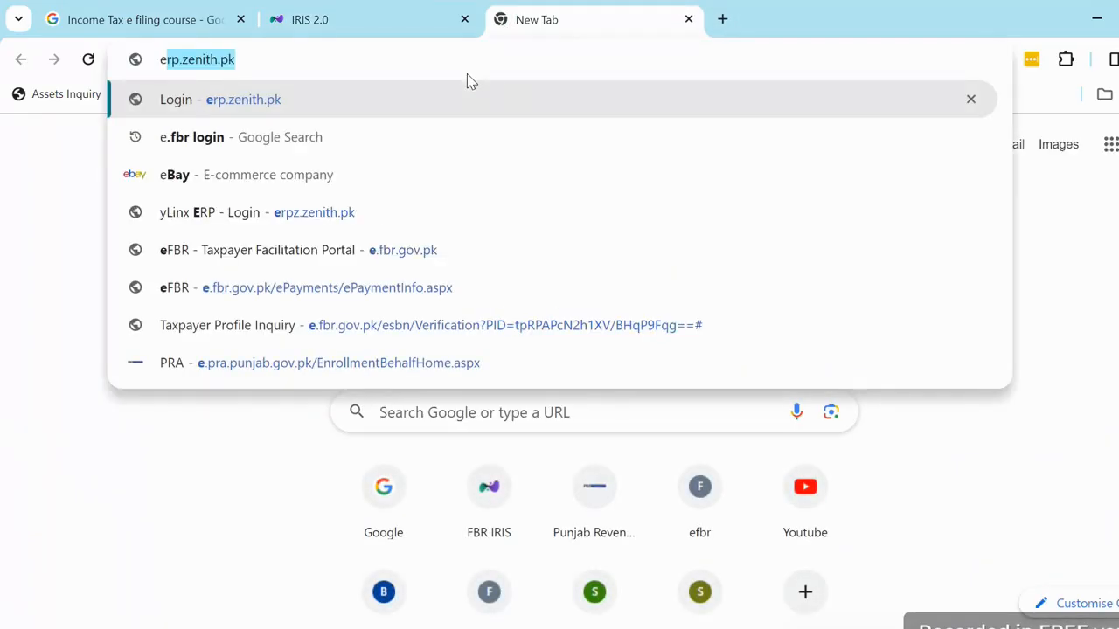
text(.fbr)
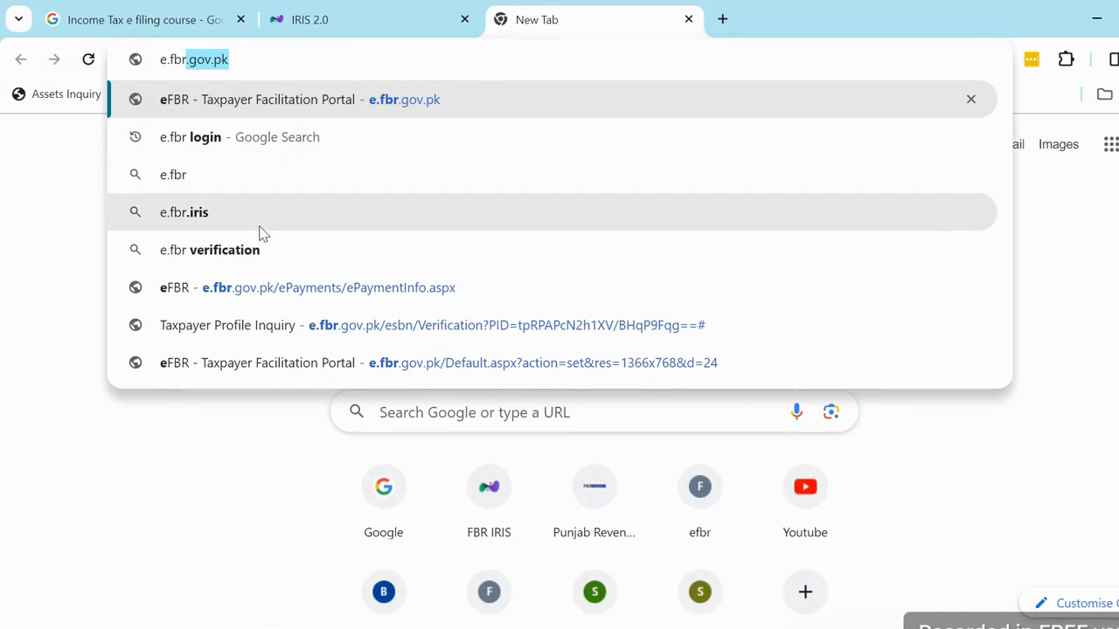
click(270, 297)
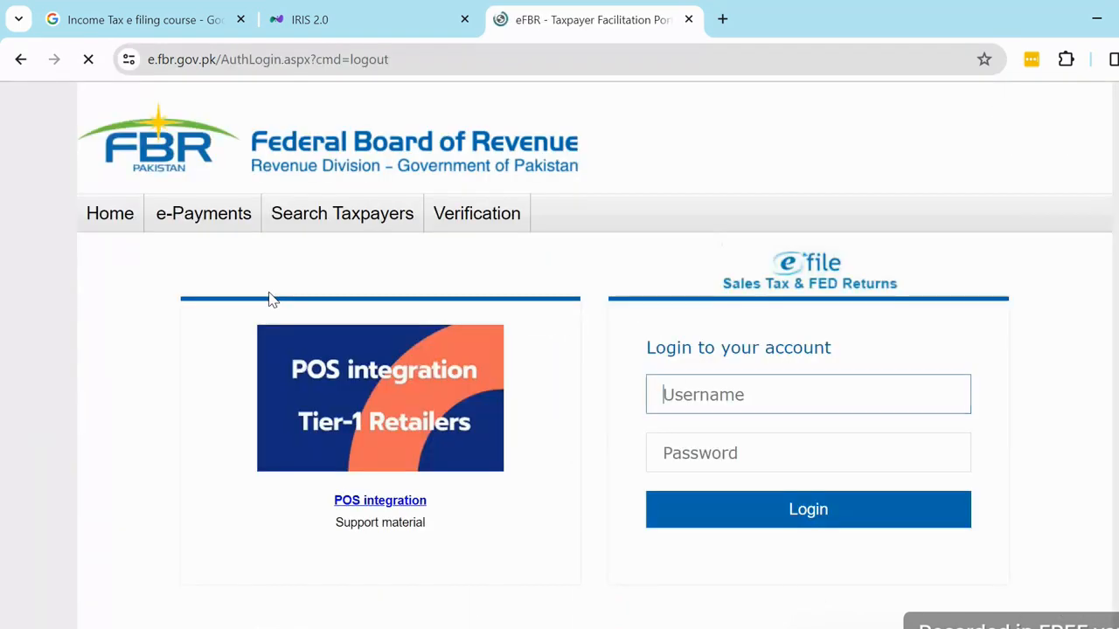
- Clear the autofilled eFBR username, glance at the IRIS tab, then return to eFBR
key(BackSpace)
key(BackSpace)
key(BackSpace)
key(BackSpace)
key(BackSpace)
key(BackSpace)
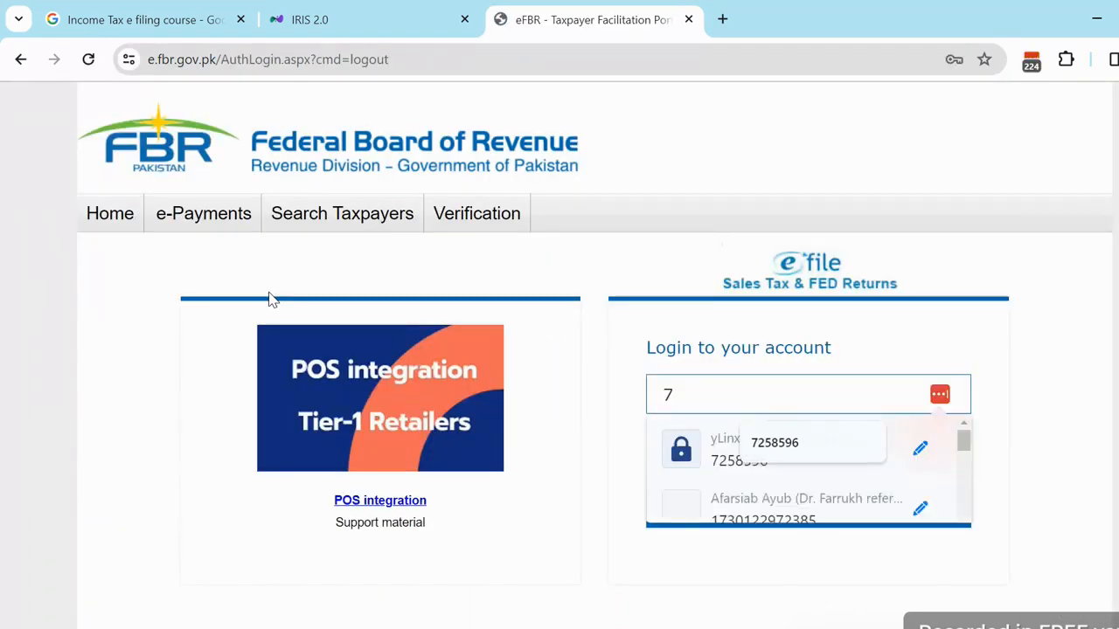
key(BackSpace)
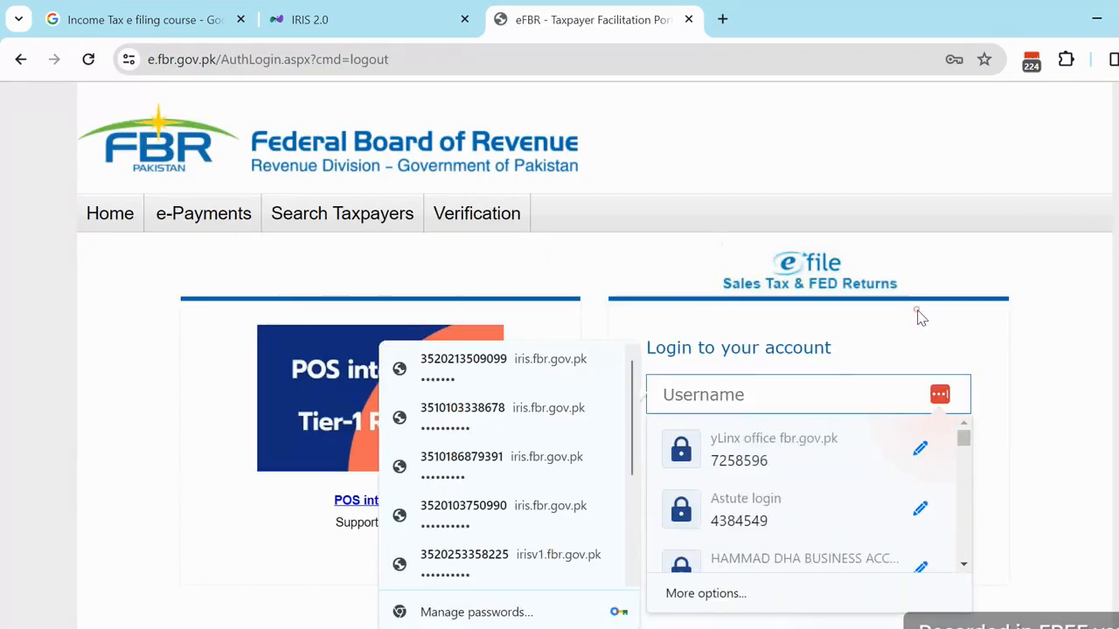
click(921, 319)
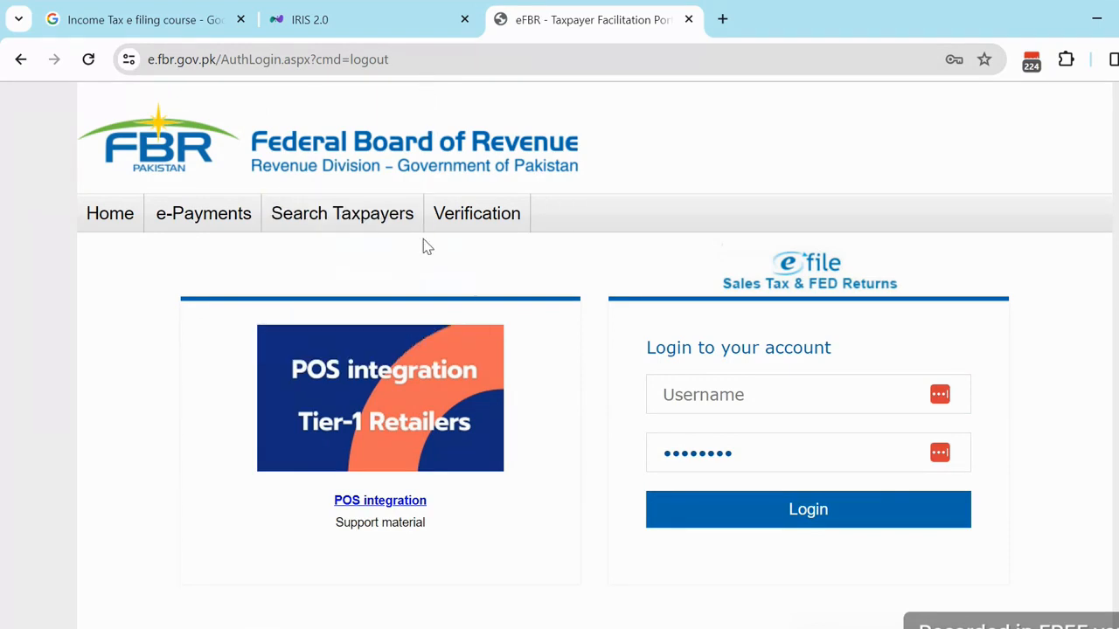
mouse_move(583, 298)
mouse_move(477, 217)
click(333, 18)
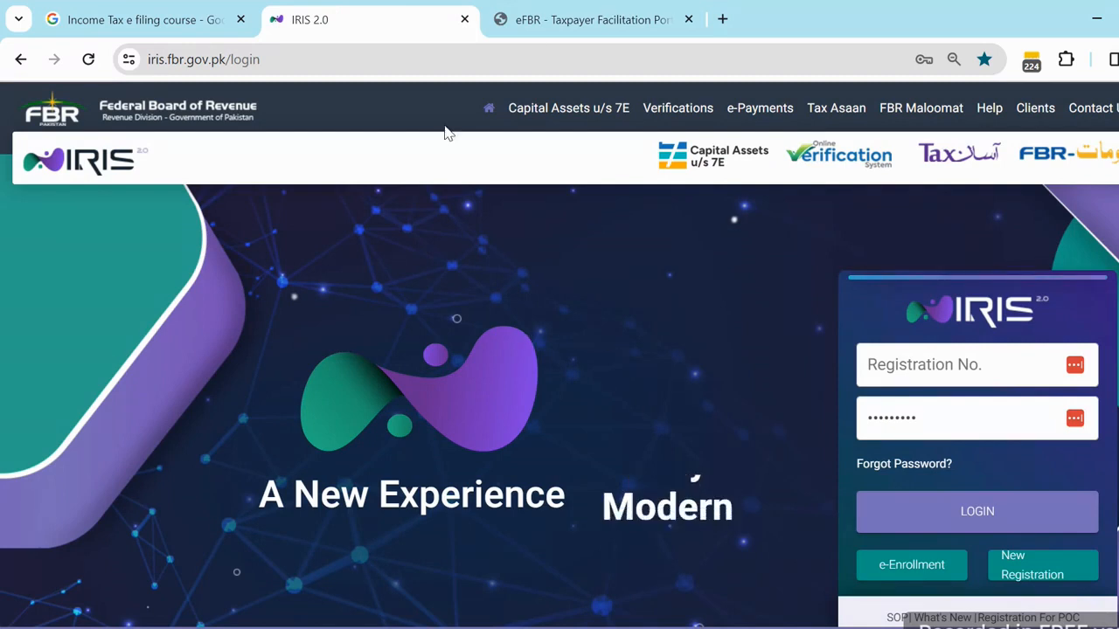
click(566, 22)
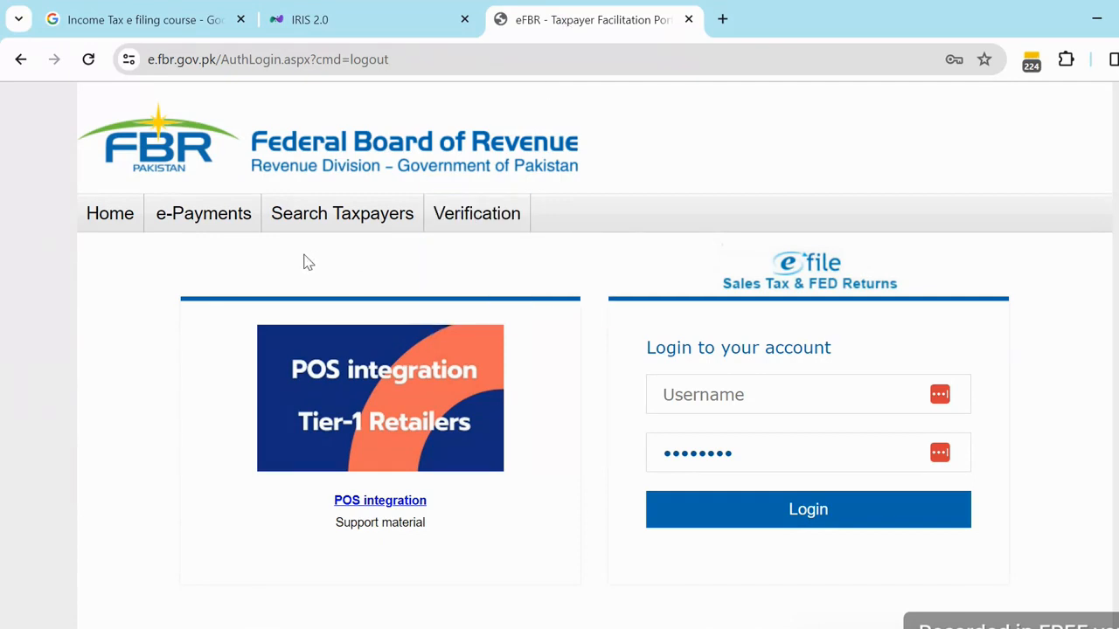
mouse_move(342, 288)
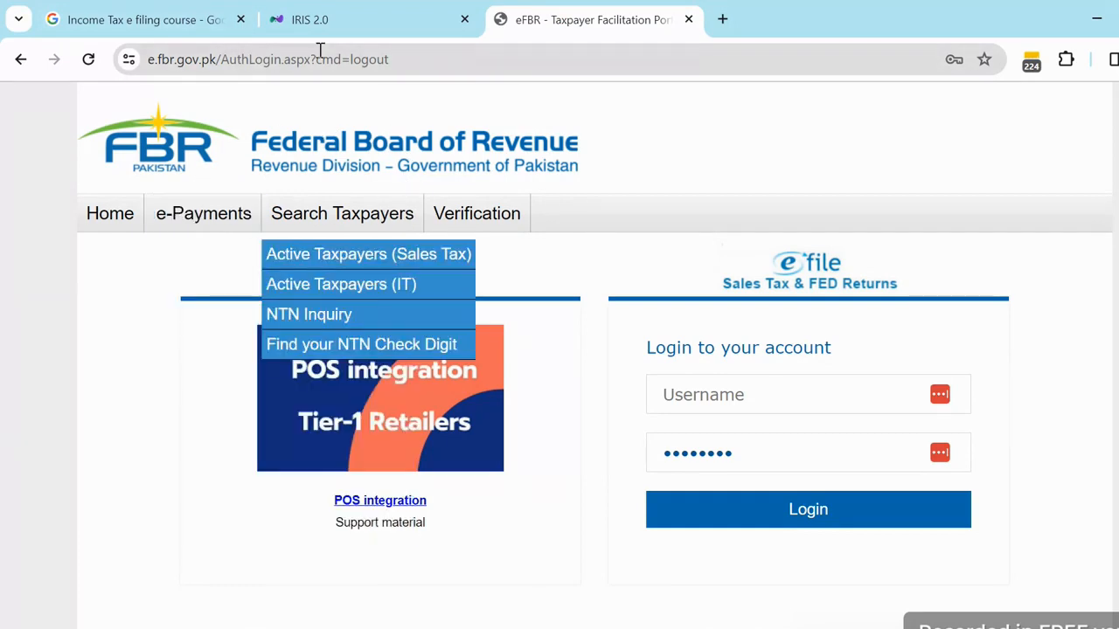
- Switch back to the IRIS 2.0 login tab
click(341, 19)
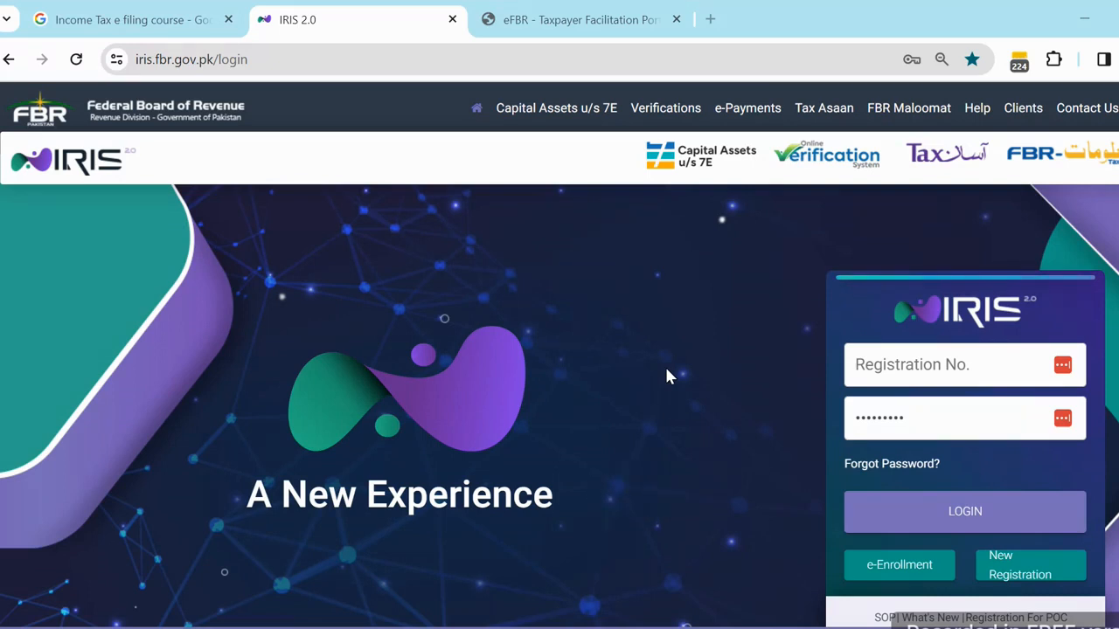
- Start a New Registration from the IRIS login panel
click(192, 63)
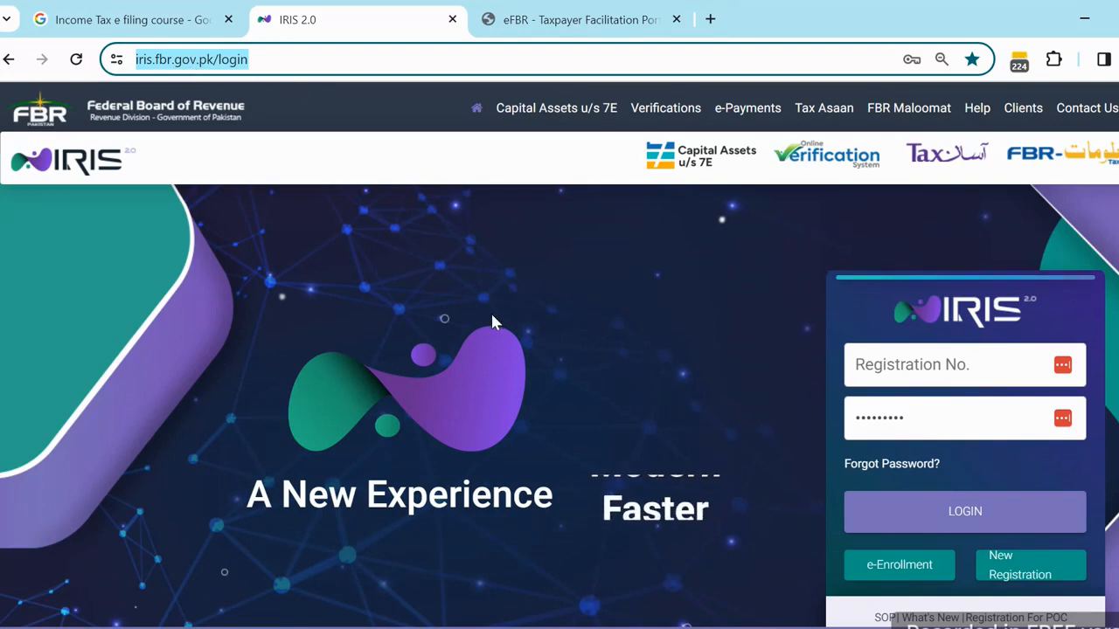
click(1010, 577)
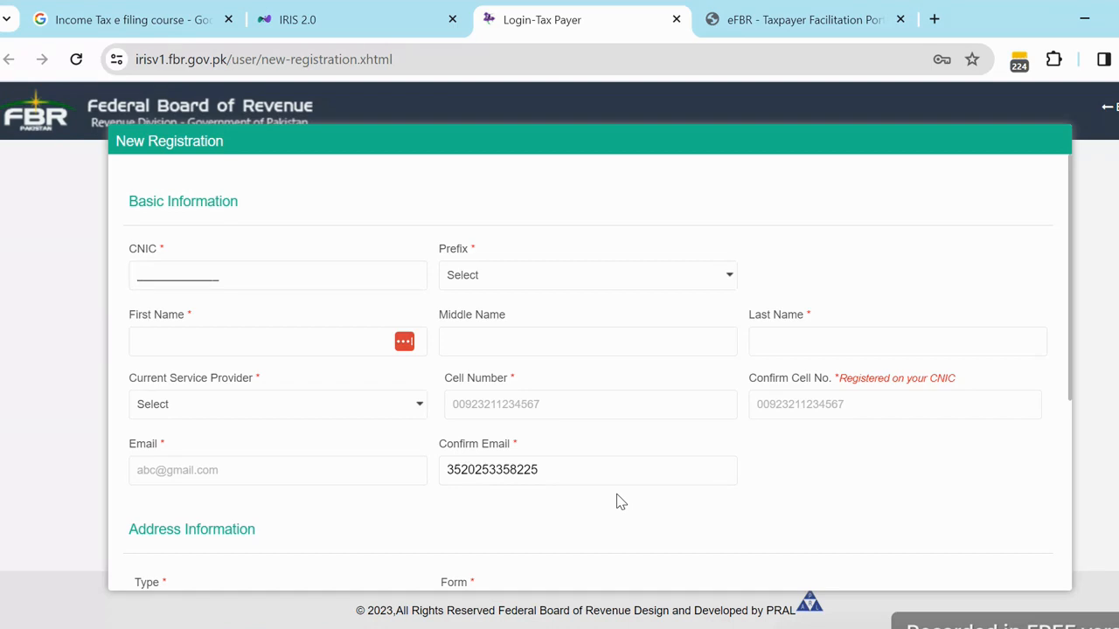
- Enter the applicant's 13-digit CNIC number in the CNIC field
double_click(144, 252)
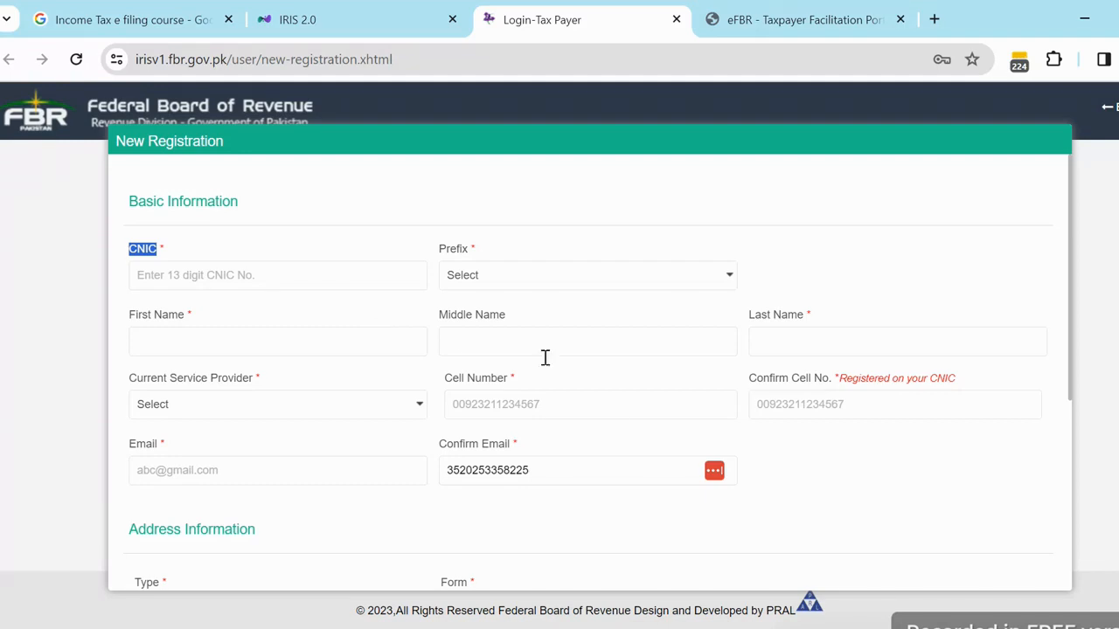
click(167, 271)
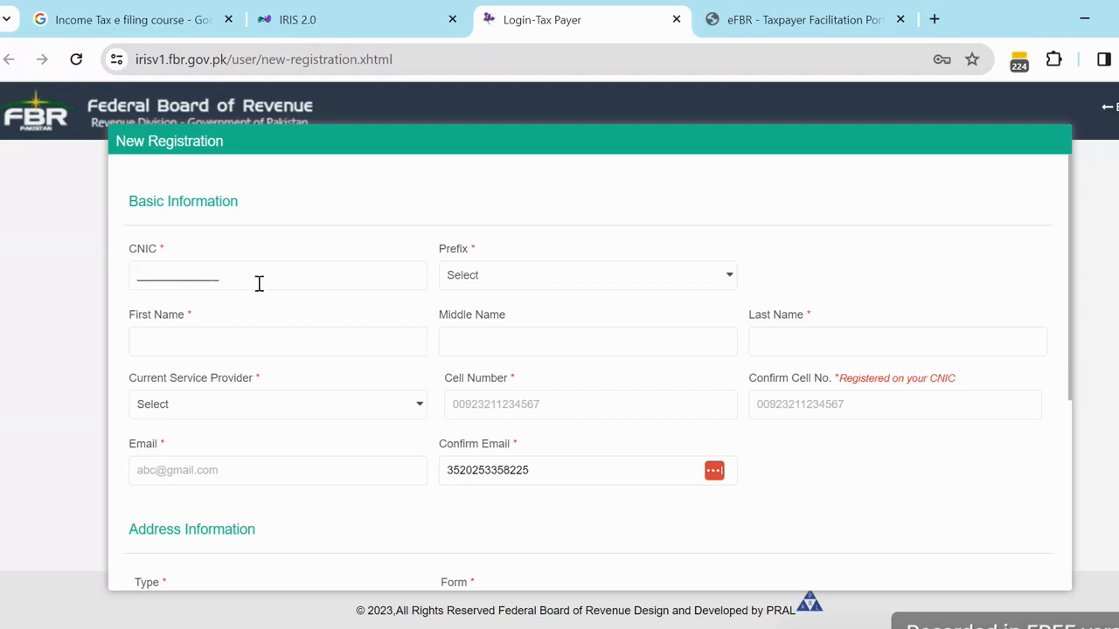
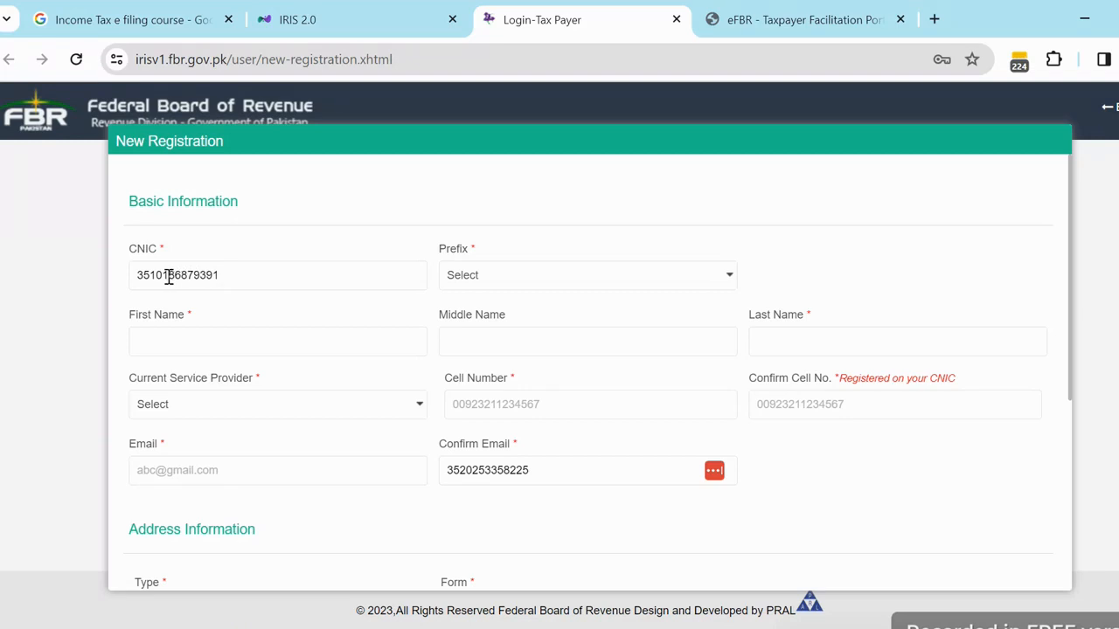
- Set the prefix to Mr. and enter the applicant's capitalised first name
click(483, 278)
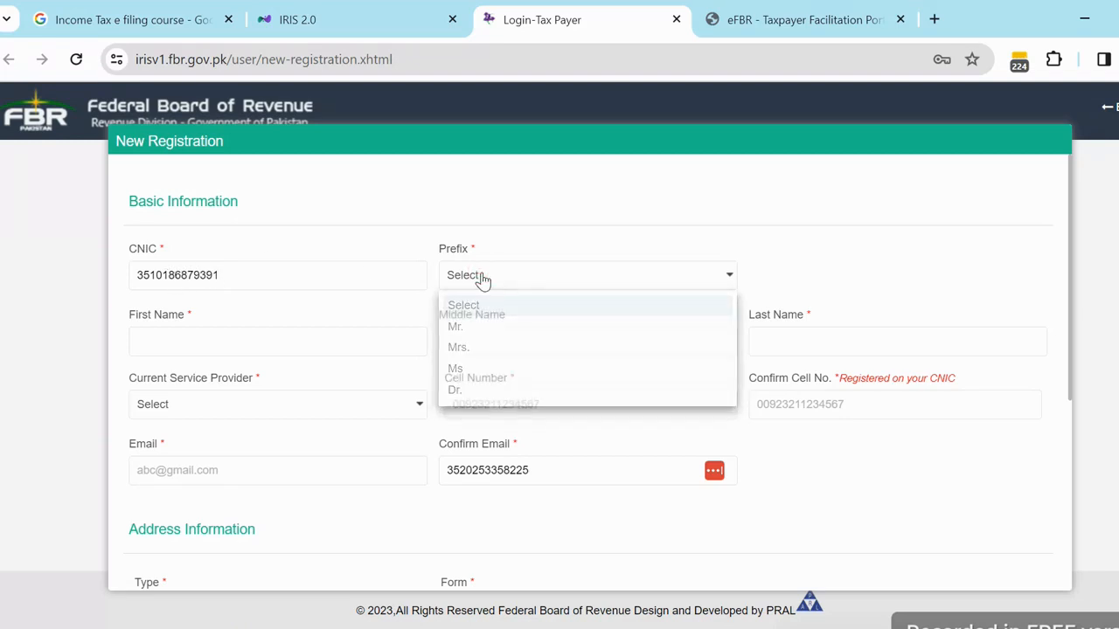
click(456, 326)
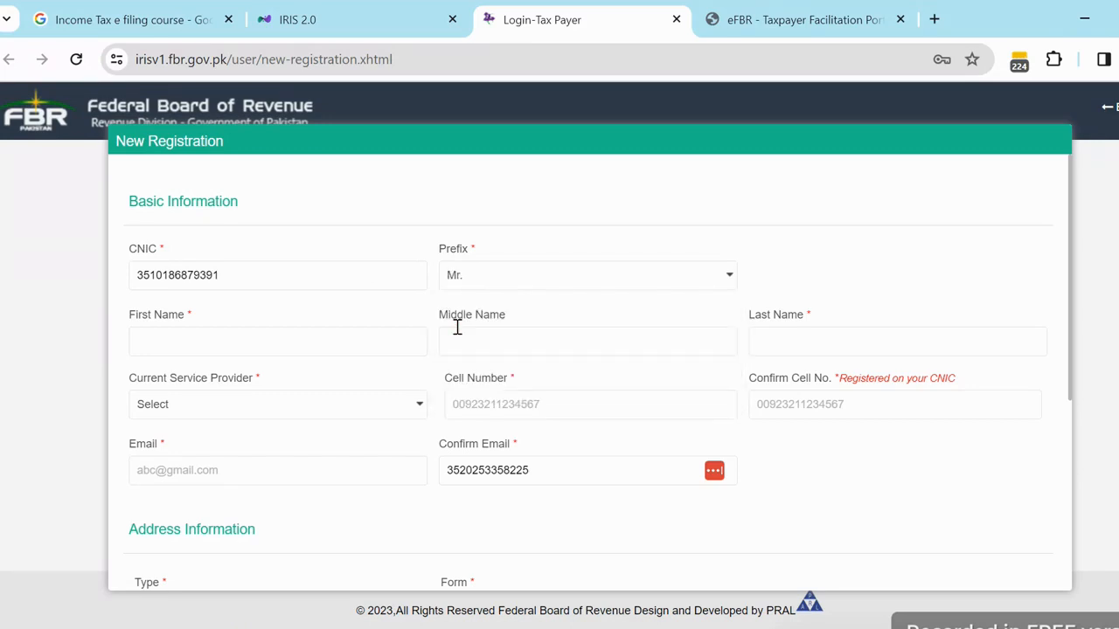
click(285, 342)
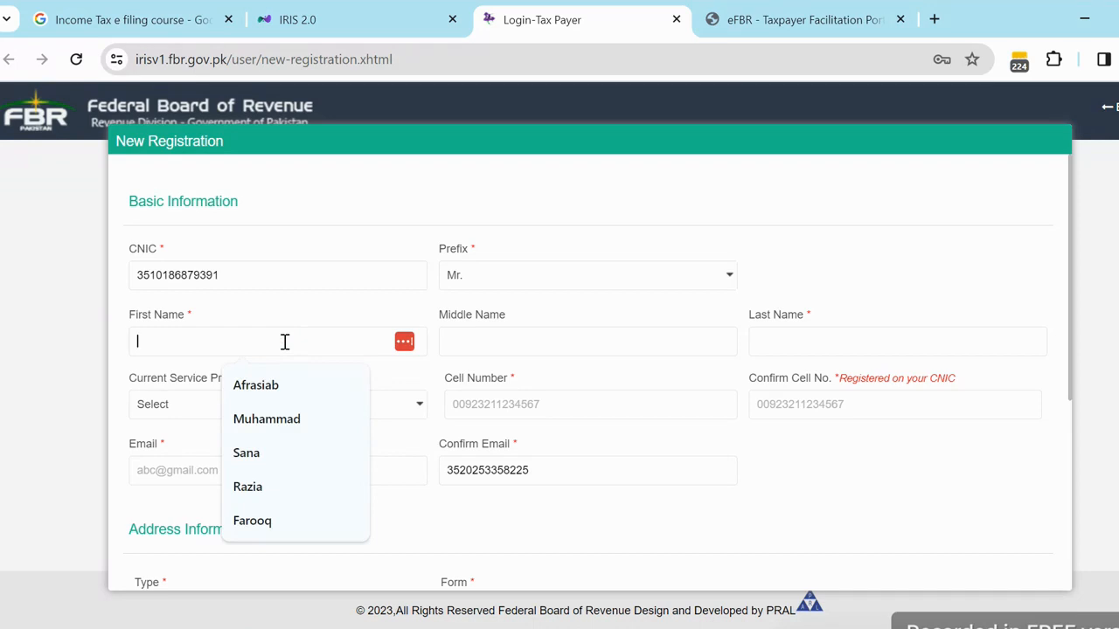
key(Caps_Lock)
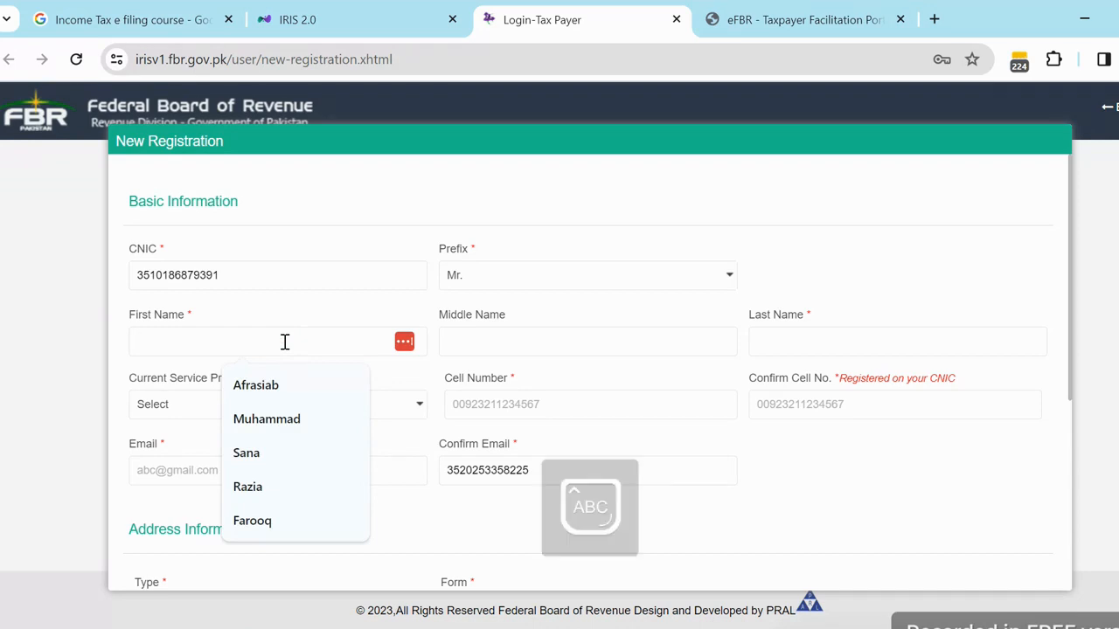
key(Caps_Lock)
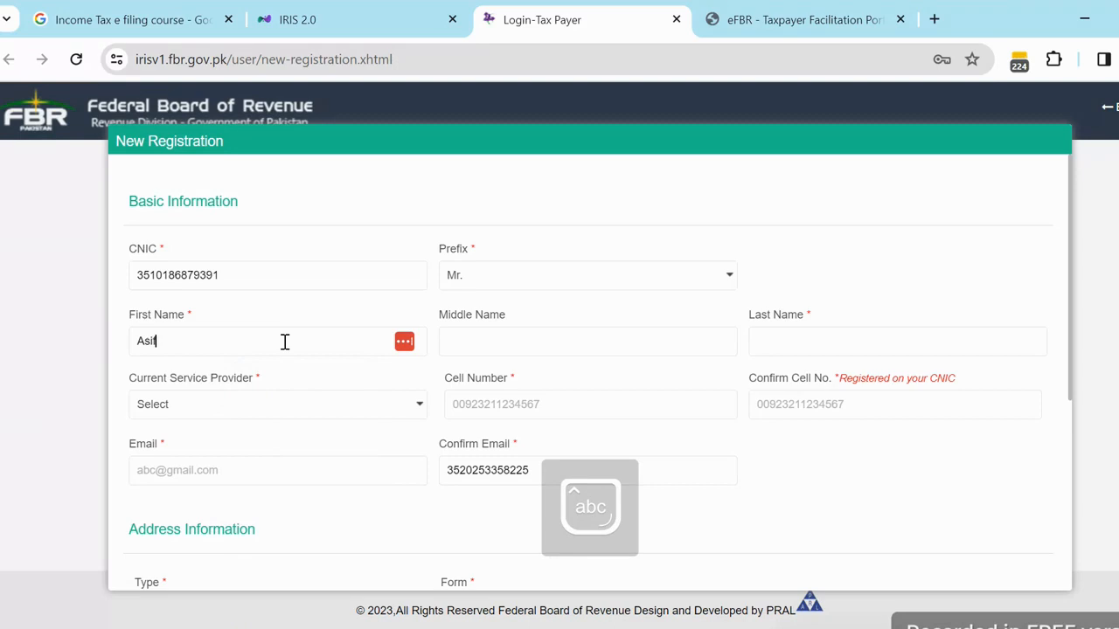
- Enter the applicant's capitalised last name, removing the extra typed letters
click(779, 345)
key(Caps_Lock)
text(N)
key(Caps_Lock)
text(adeemm)
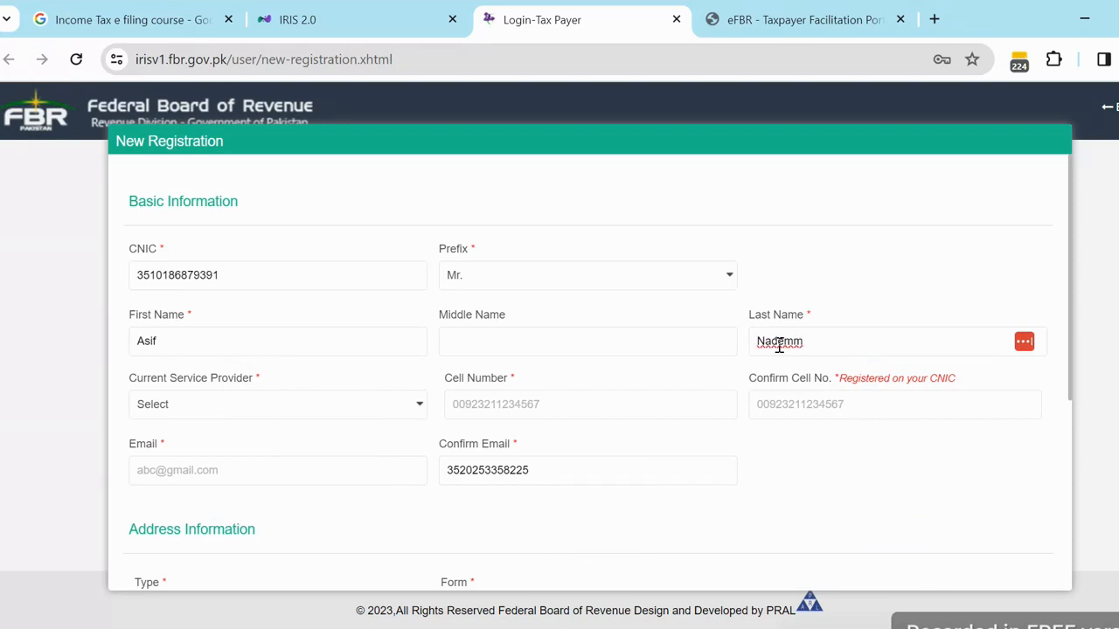
key(BackSpace)
key(BackSpace)
key(BackSpace)
text(em)
double_click(230, 377)
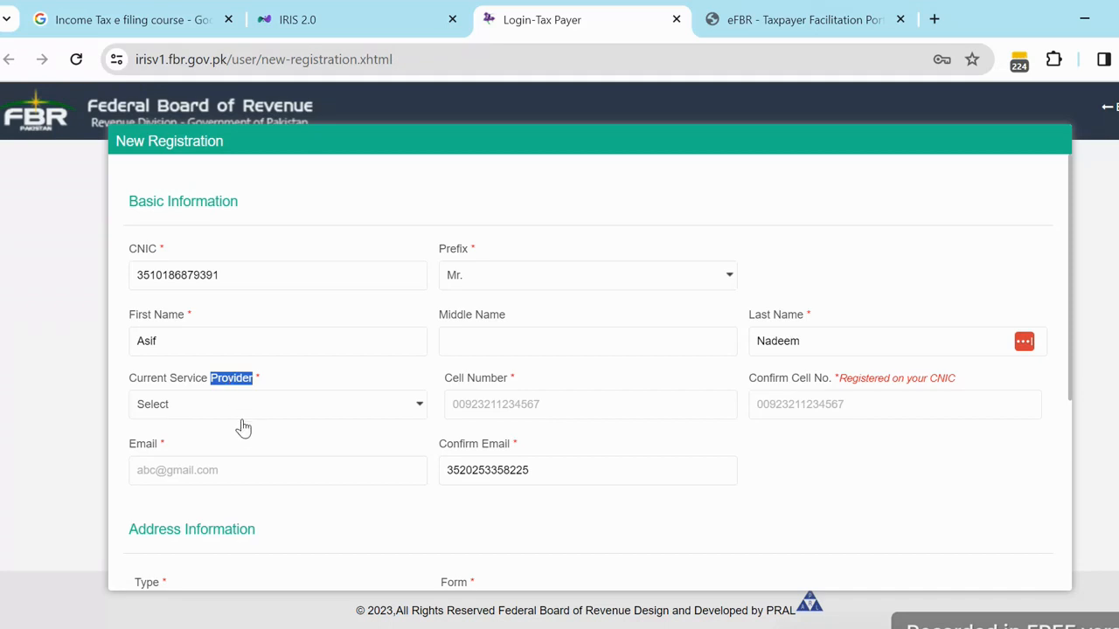
click(241, 409)
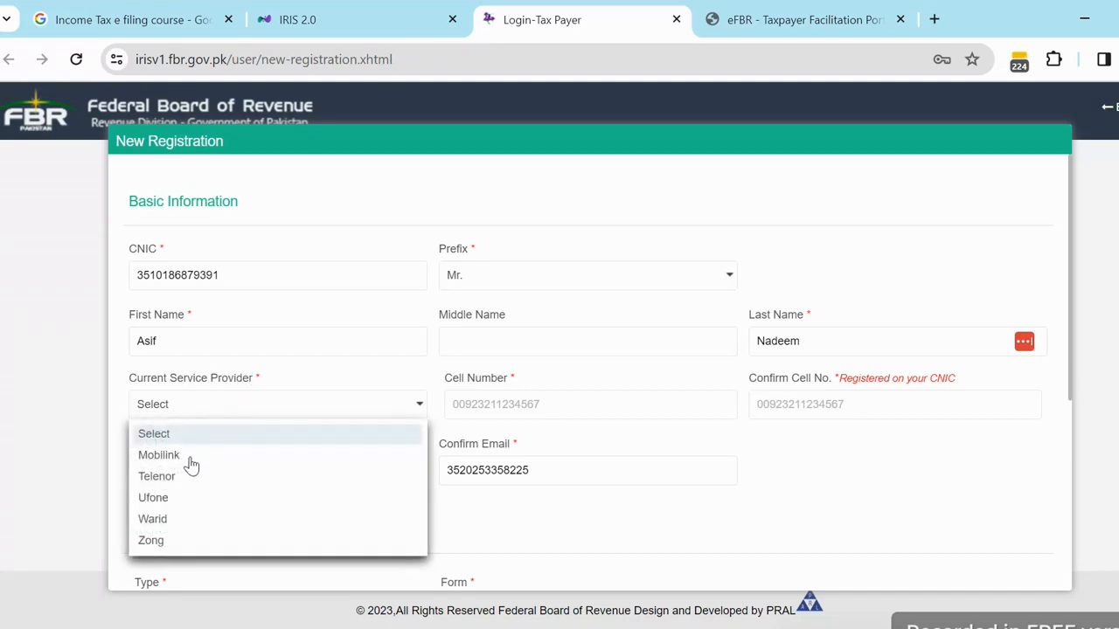
- Choose Mobilink and enter the applicant's mobile number in Cell Number and Confirm Cell No
click(168, 458)
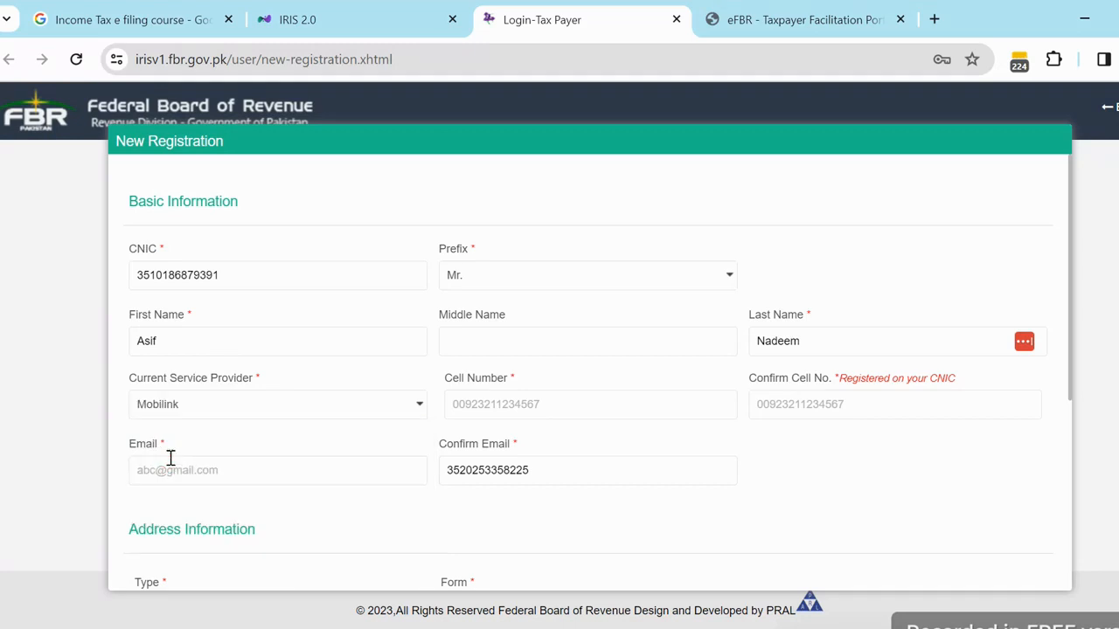
click(470, 404)
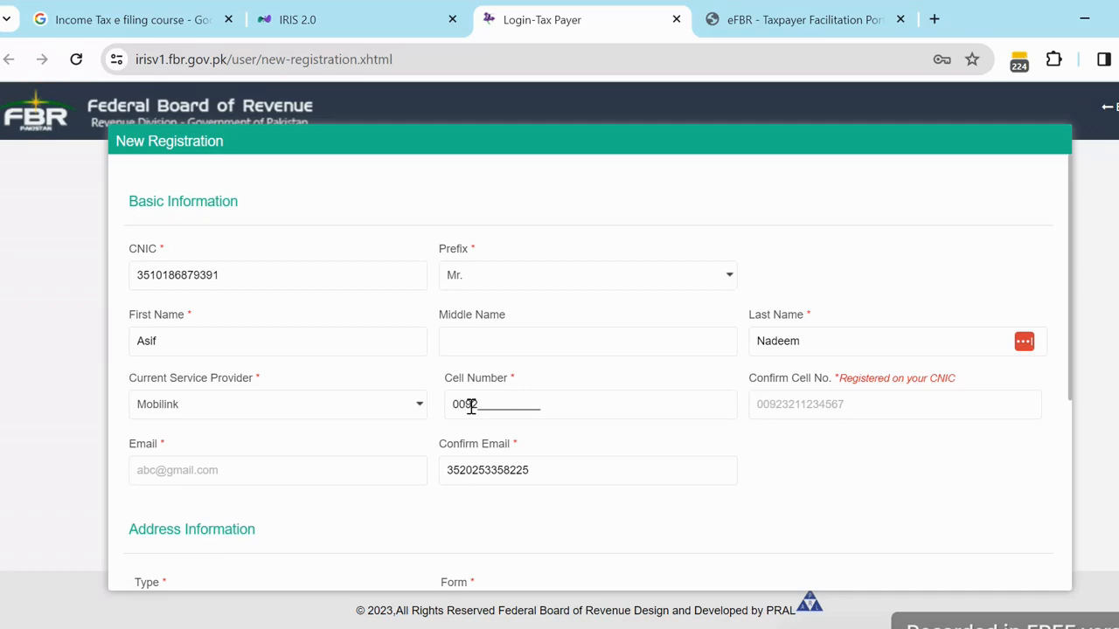
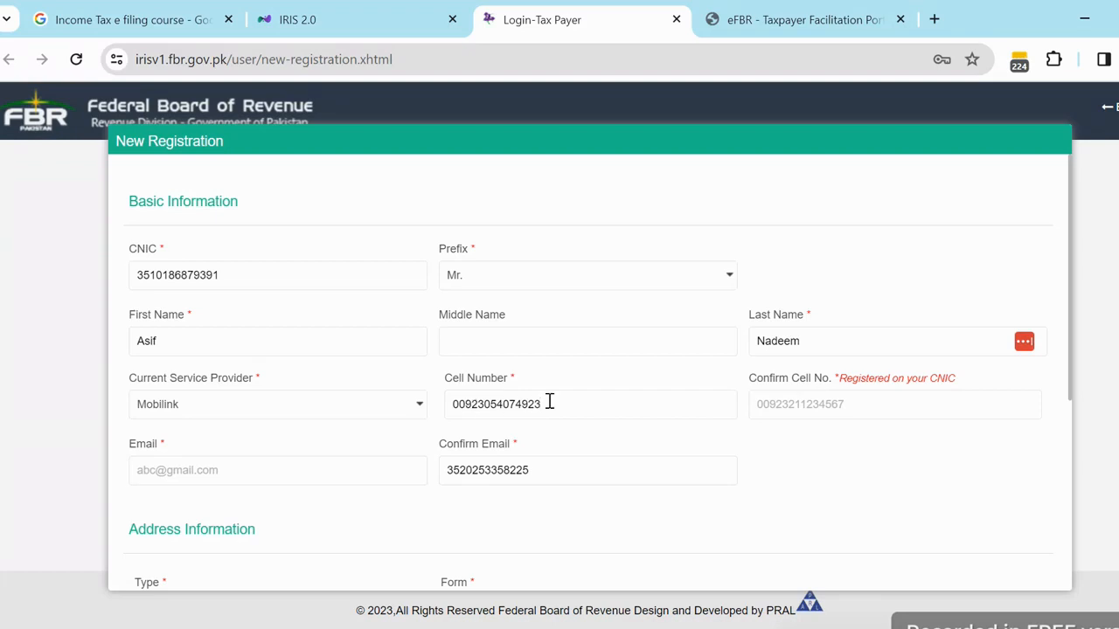
click(766, 405)
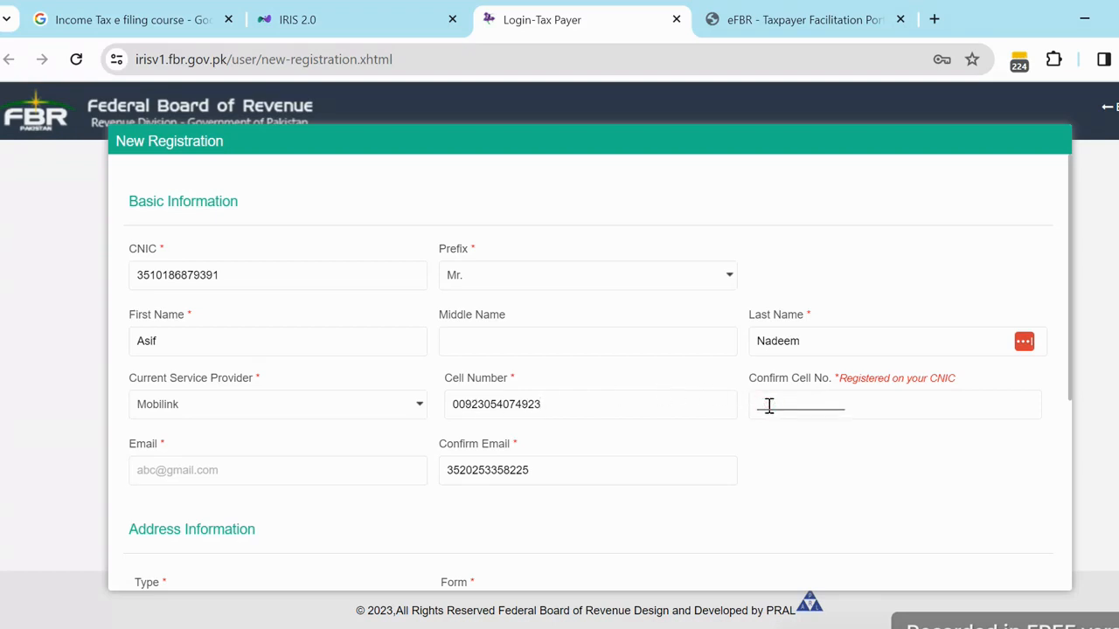
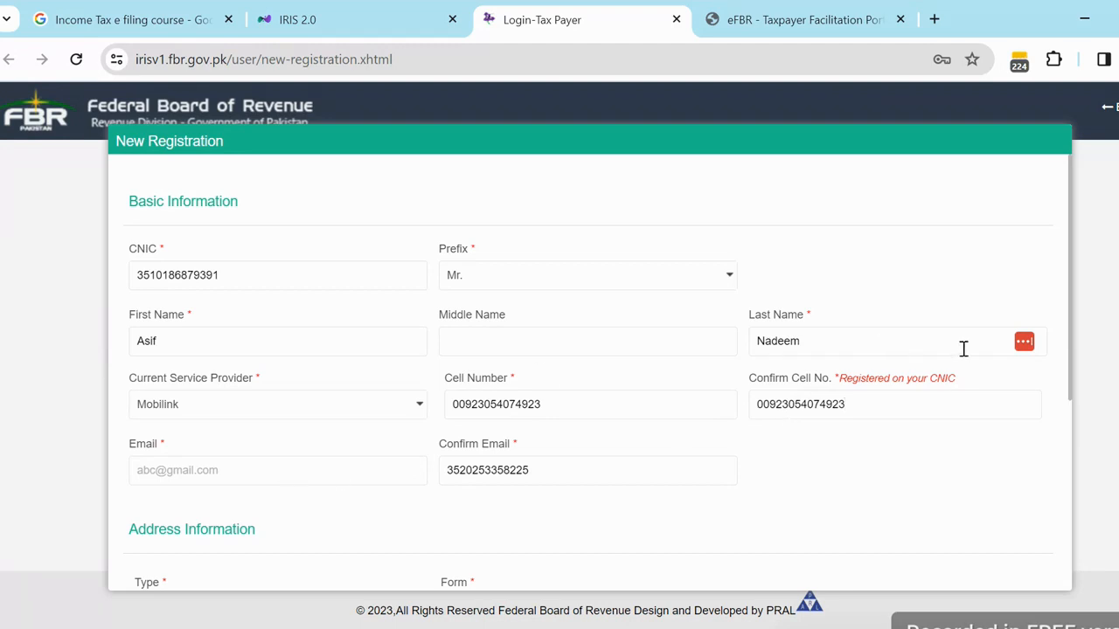
triple_click(884, 383)
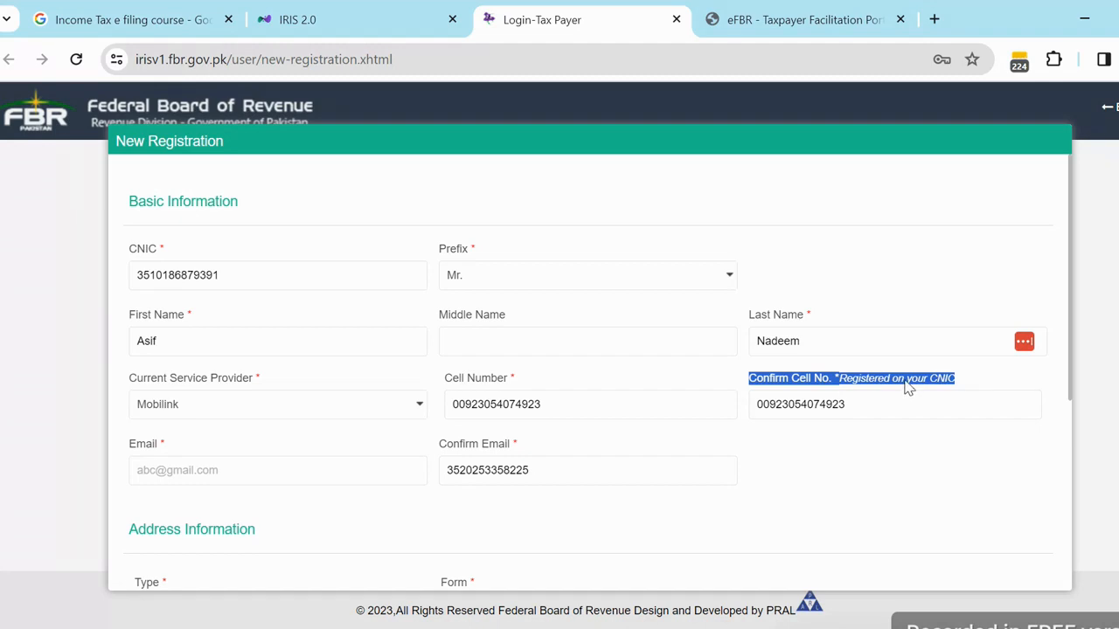
click(909, 385)
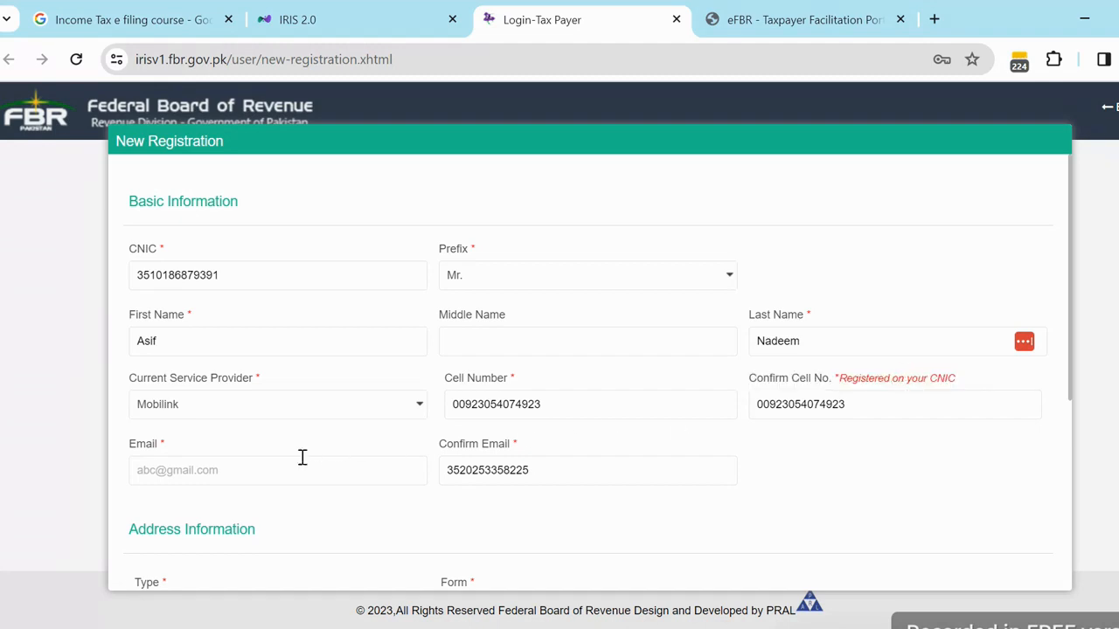
- Type the applicant's Gmail address in Email, fix its typos, and retype it in Confirm Email
click(227, 473)
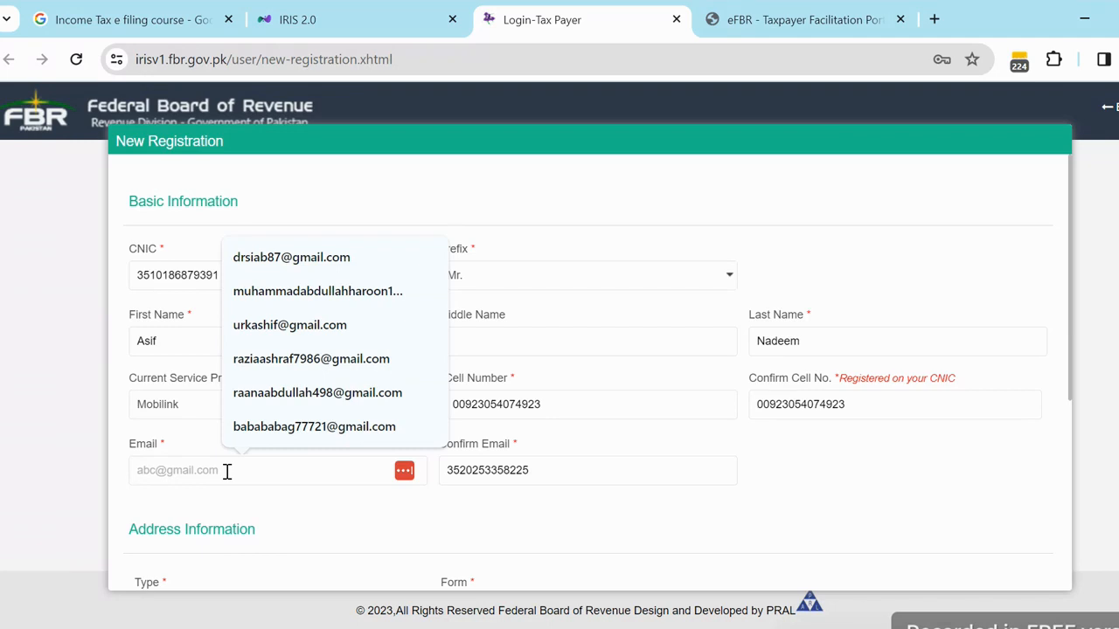
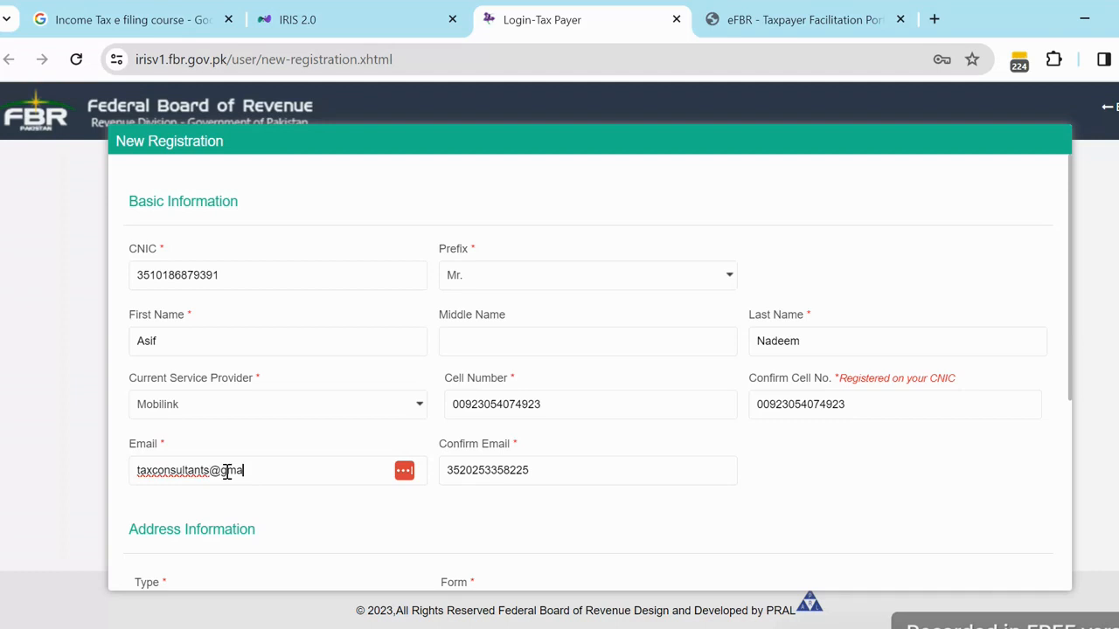
text(m)
key(Left)
key(Left)
key(Left)
key(Left)
text(l)
double_click(499, 472)
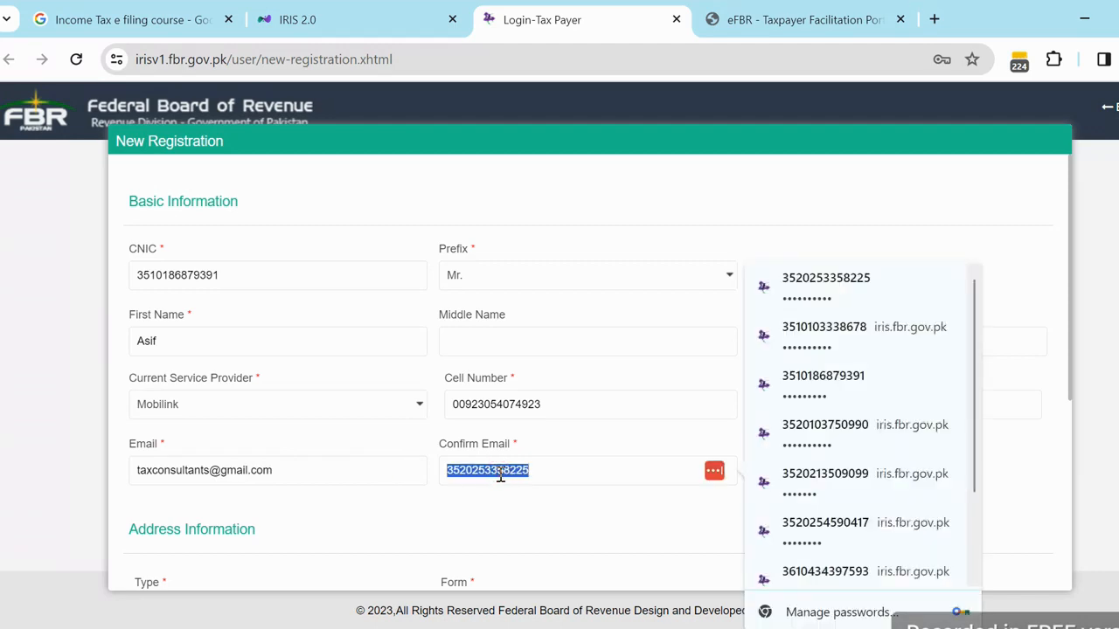
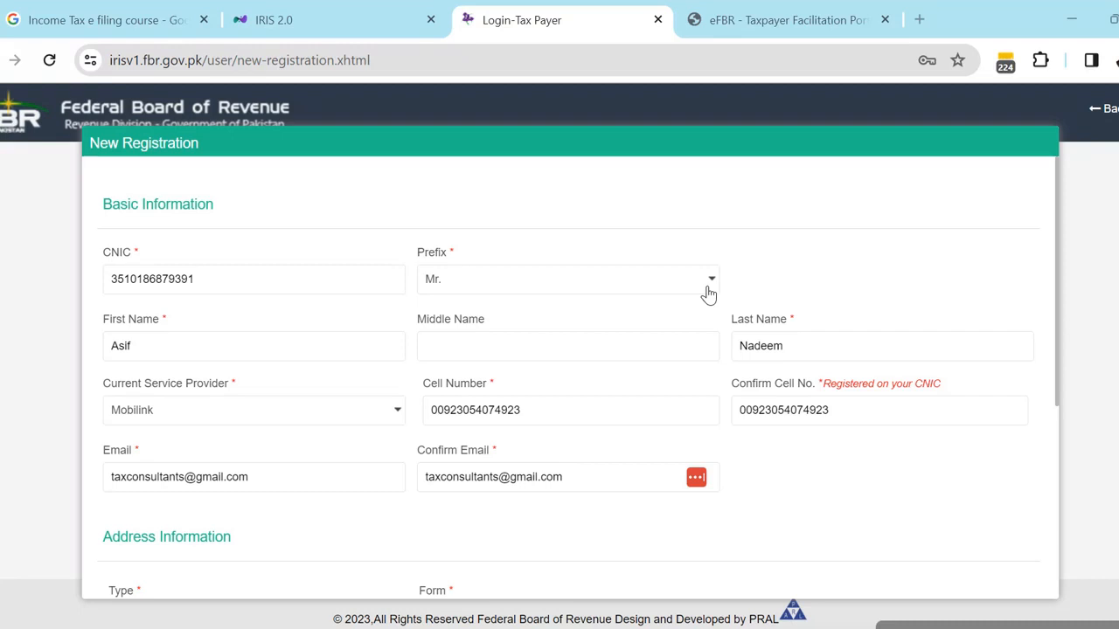
- In Address Information, choose Residential Property as Type and House as Form
scroll(708, 295, down, 2)
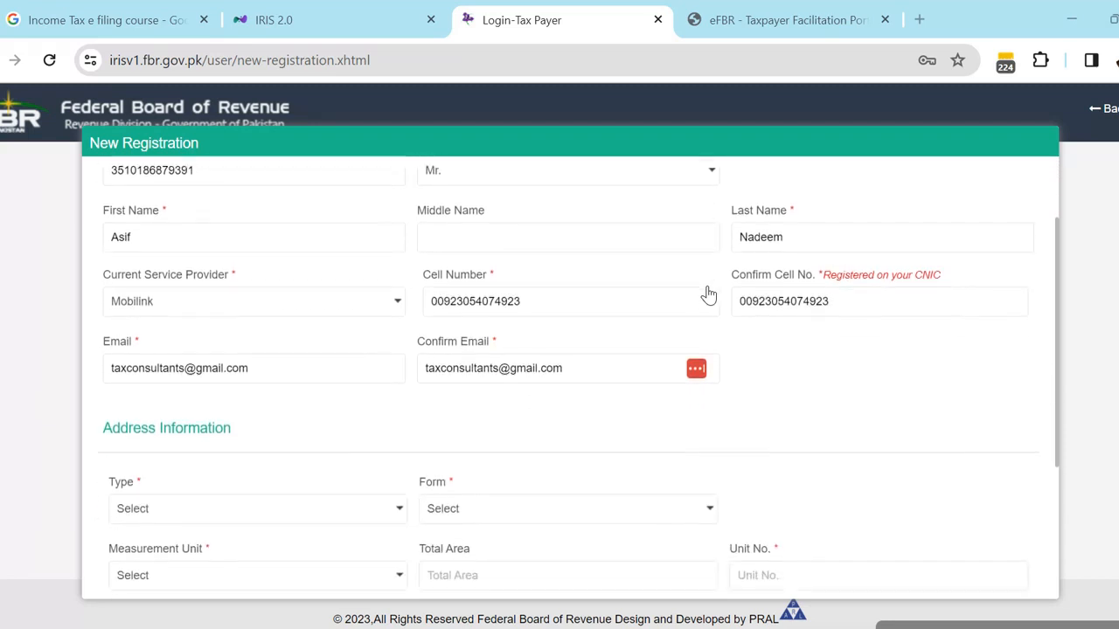
scroll(708, 295, down, 2)
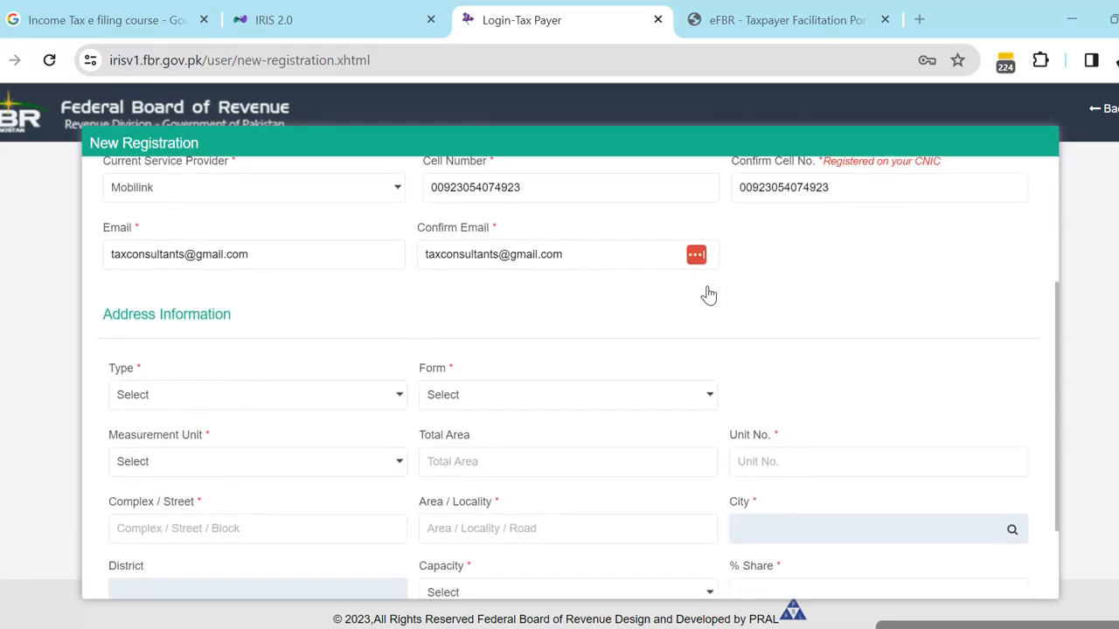
scroll(709, 294, down, 1)
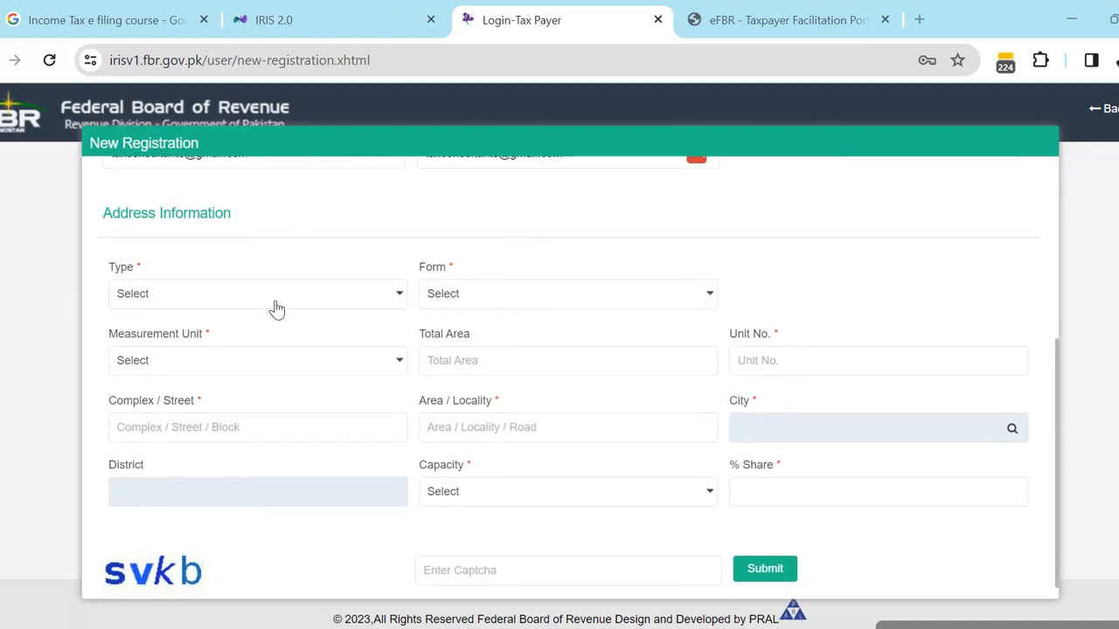
scroll(274, 307, up, 3)
scroll(277, 309, down, 3)
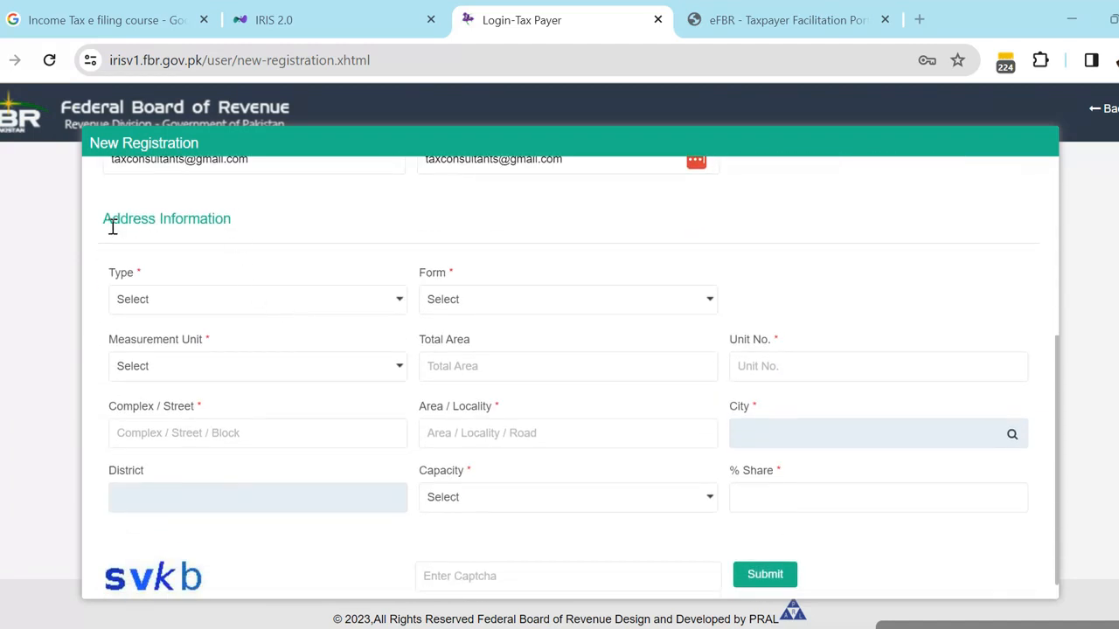
click(203, 300)
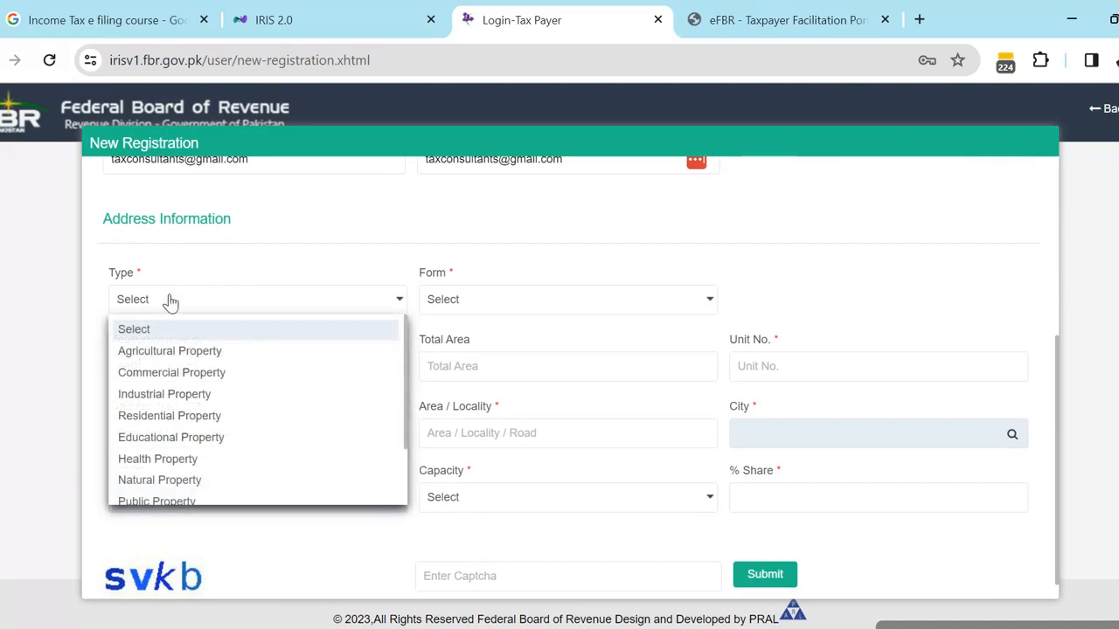
click(164, 417)
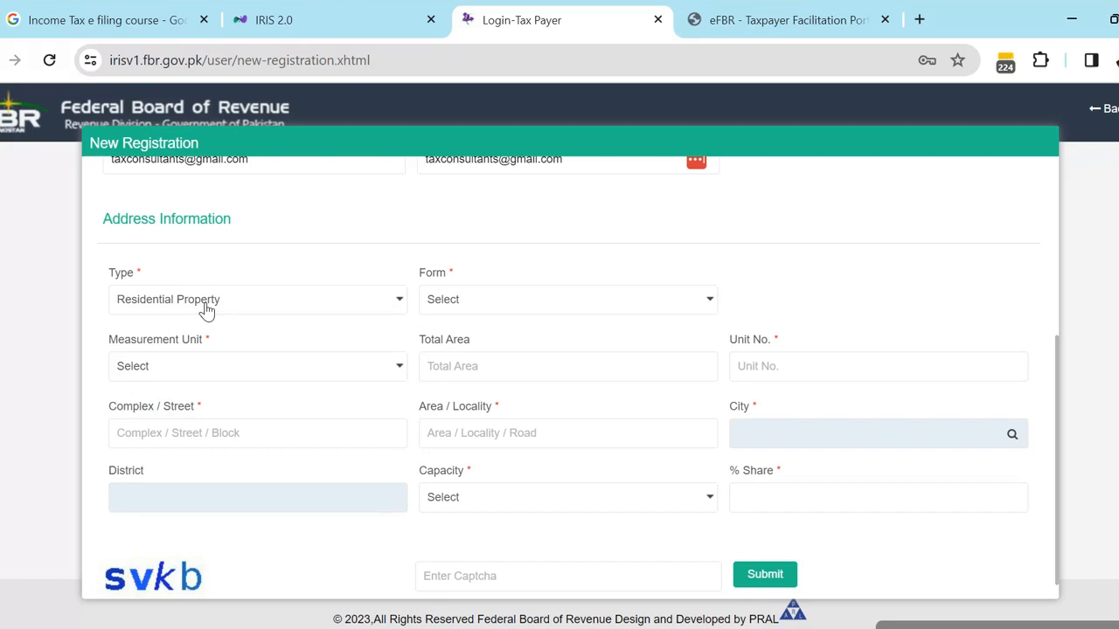
click(479, 305)
key(h)
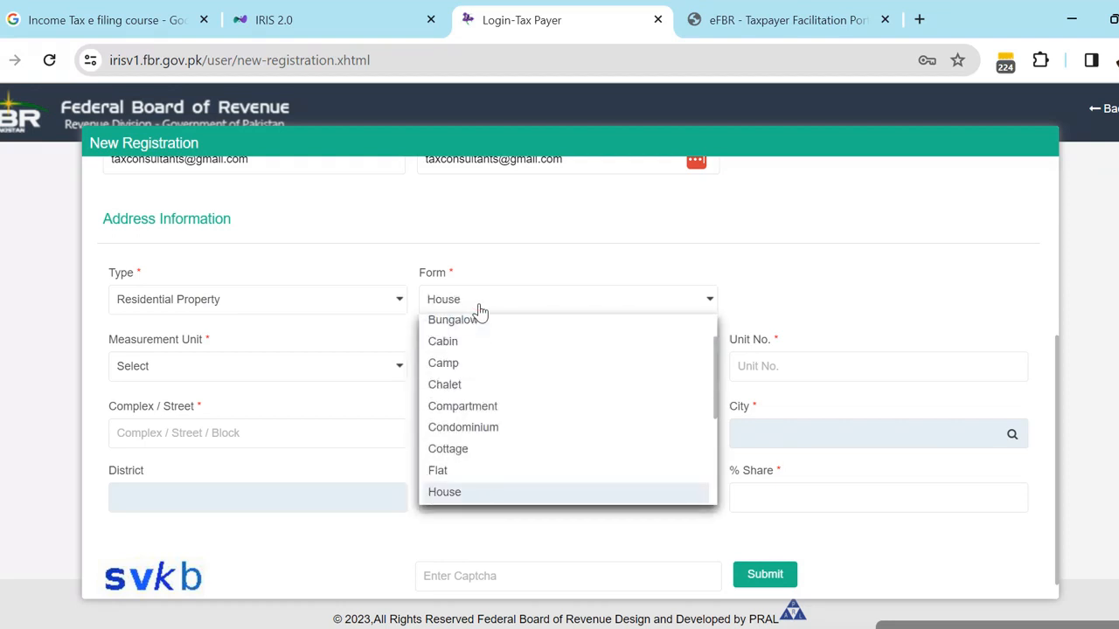
click(451, 498)
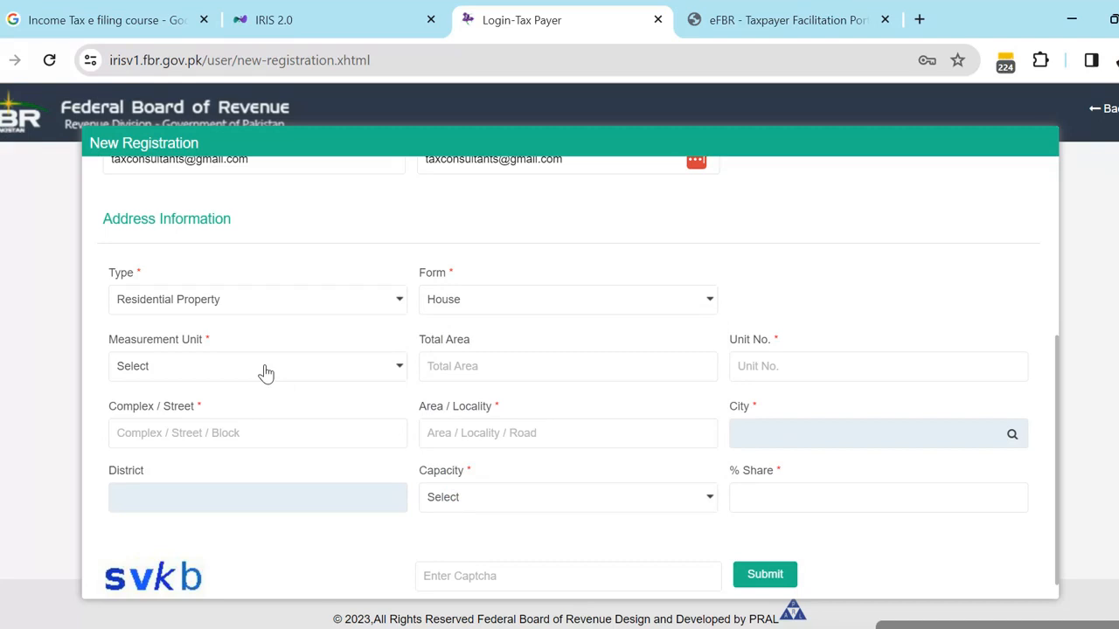
- Choose Marla as measurement unit, enter Total Area 5, and type the house number in Unit No
click(266, 373)
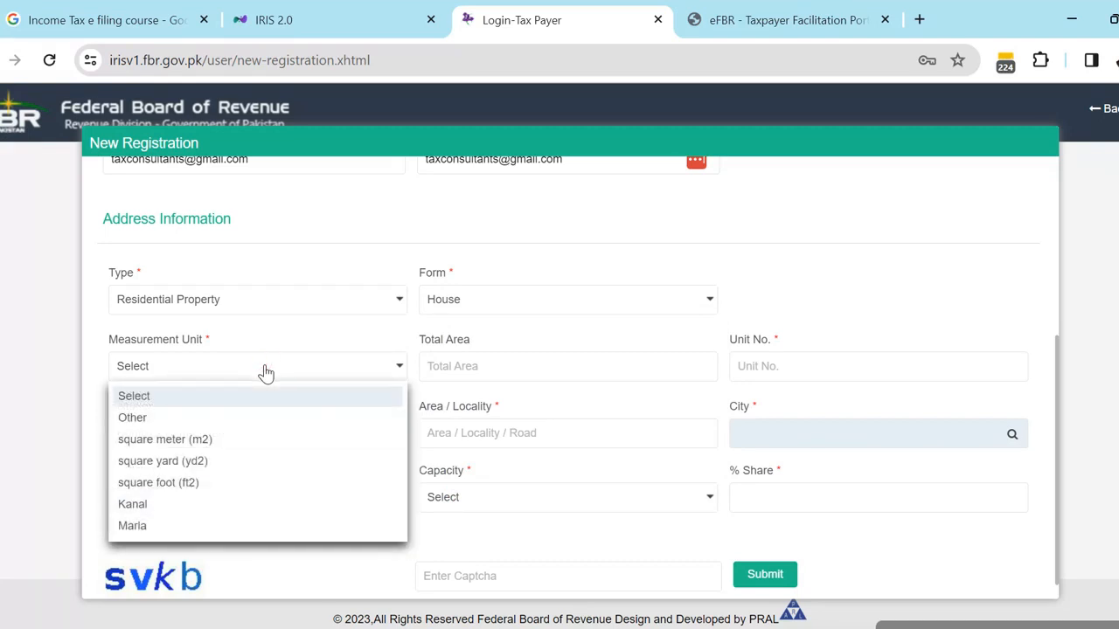
click(133, 525)
click(446, 368)
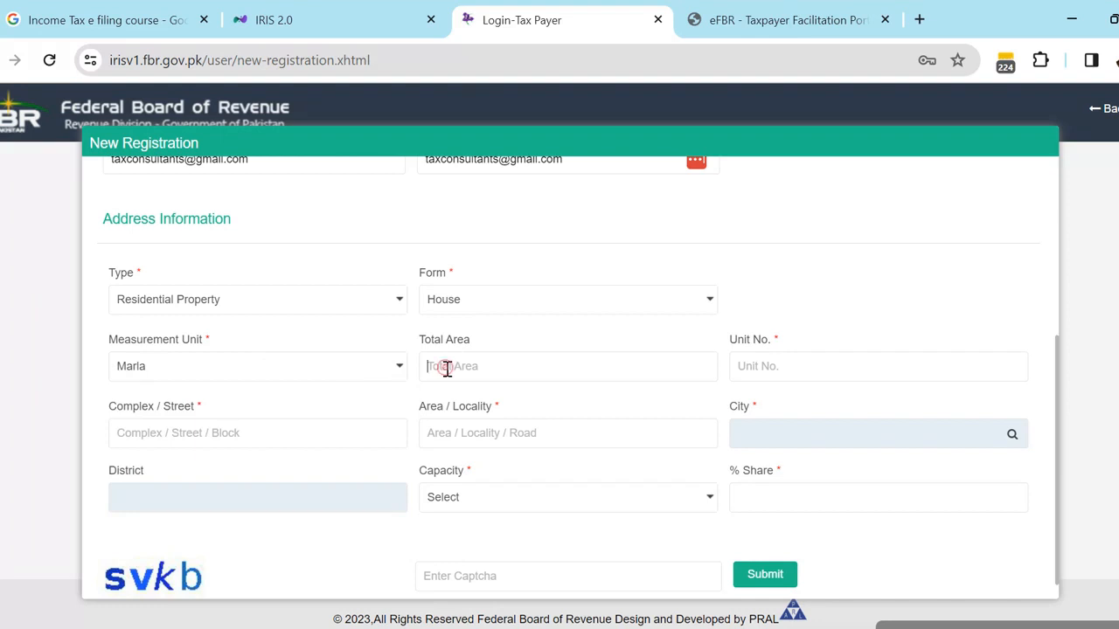
text(5)
click(748, 368)
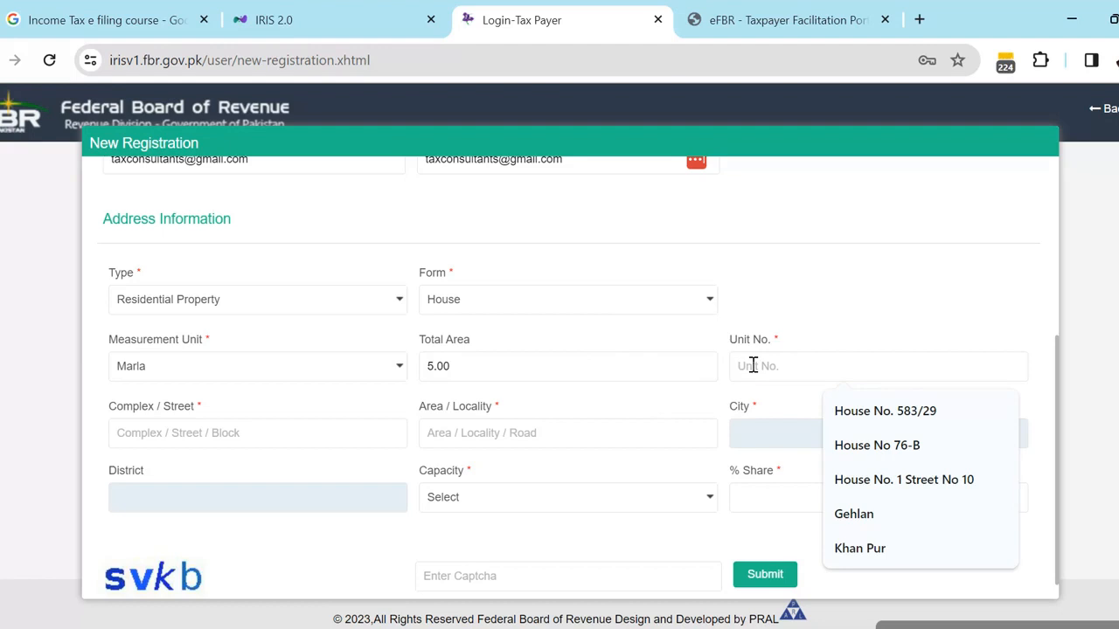
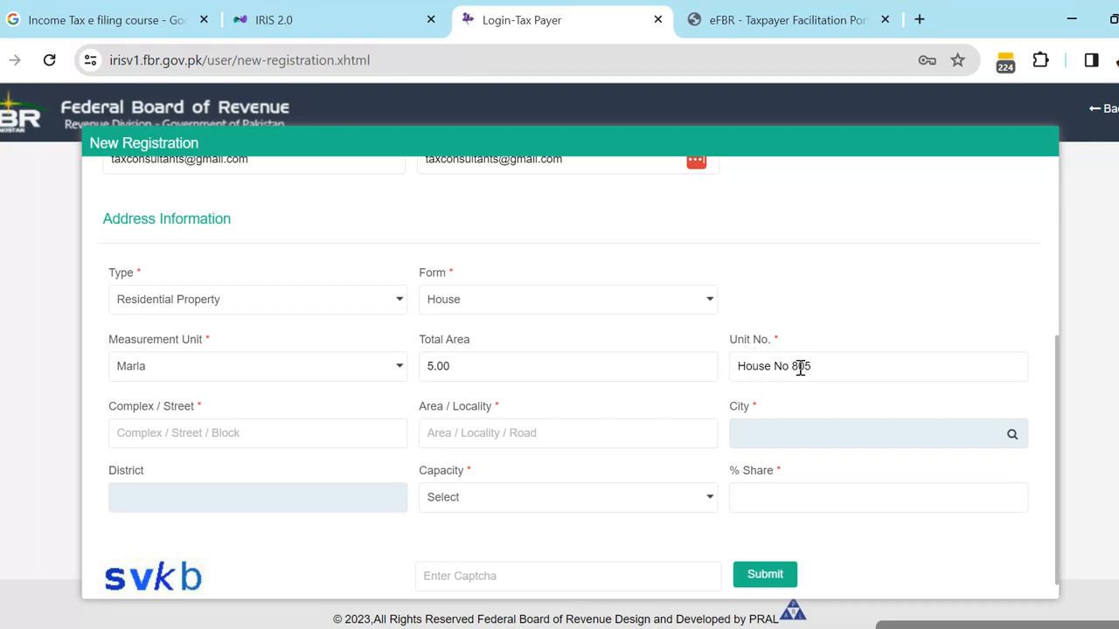
click(241, 436)
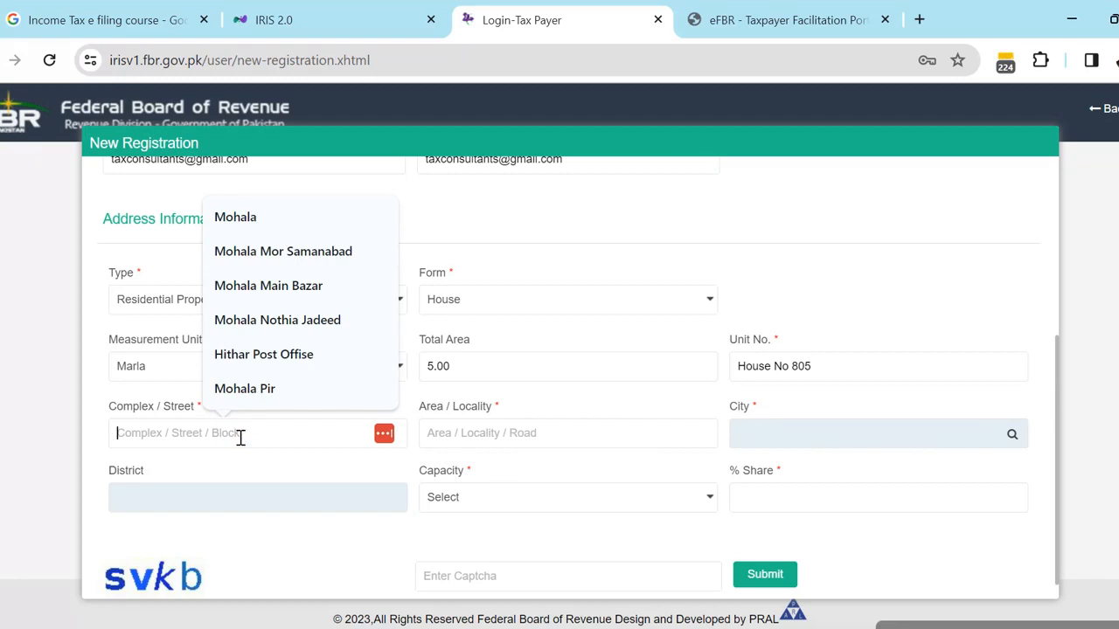
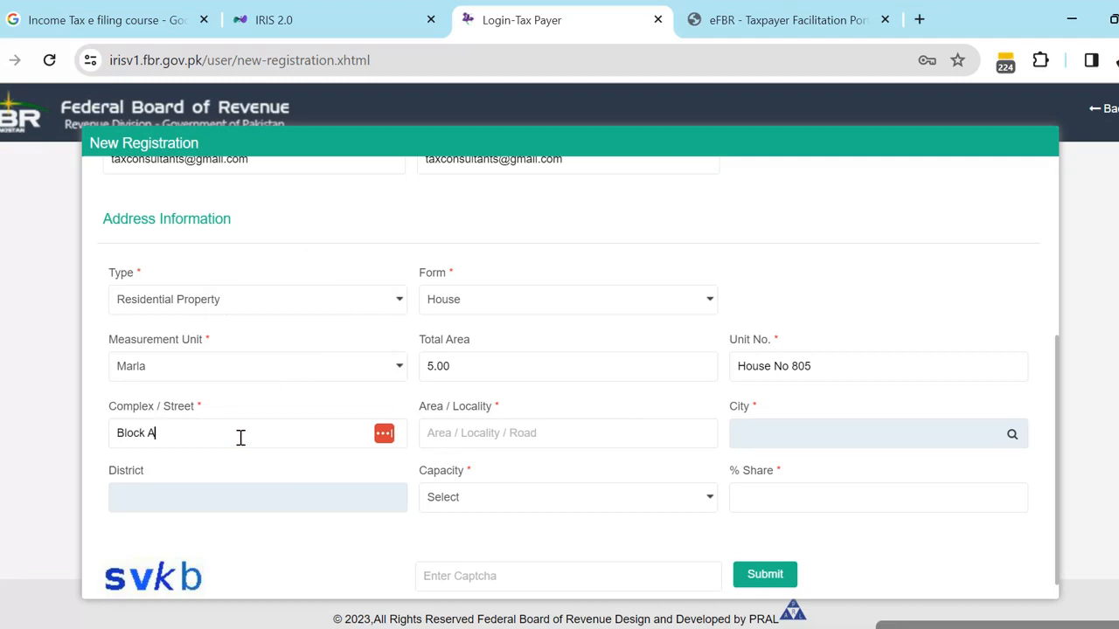
click(459, 434)
text(L)
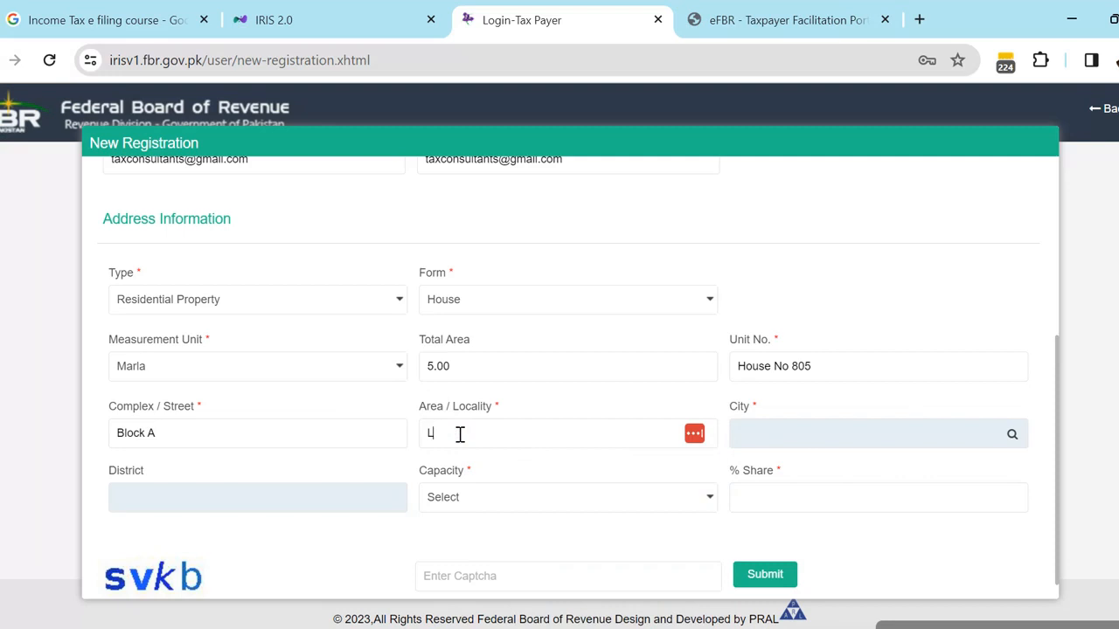
text(da)
key(BackSpace)
key(BackSpace)
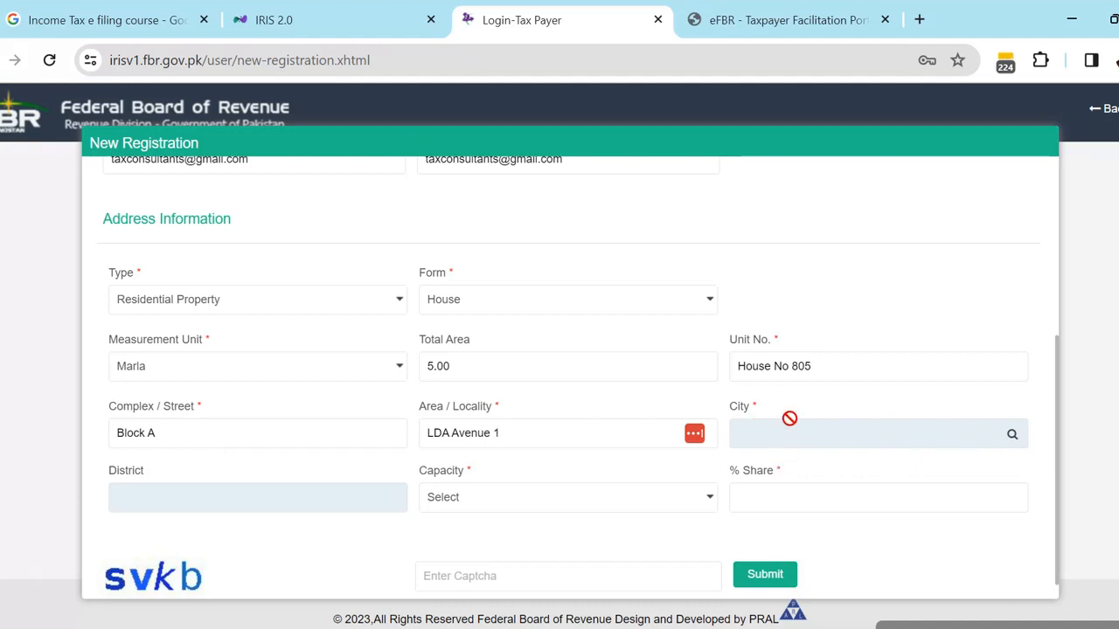
- Search the city list for 'Lahore'
click(1012, 436)
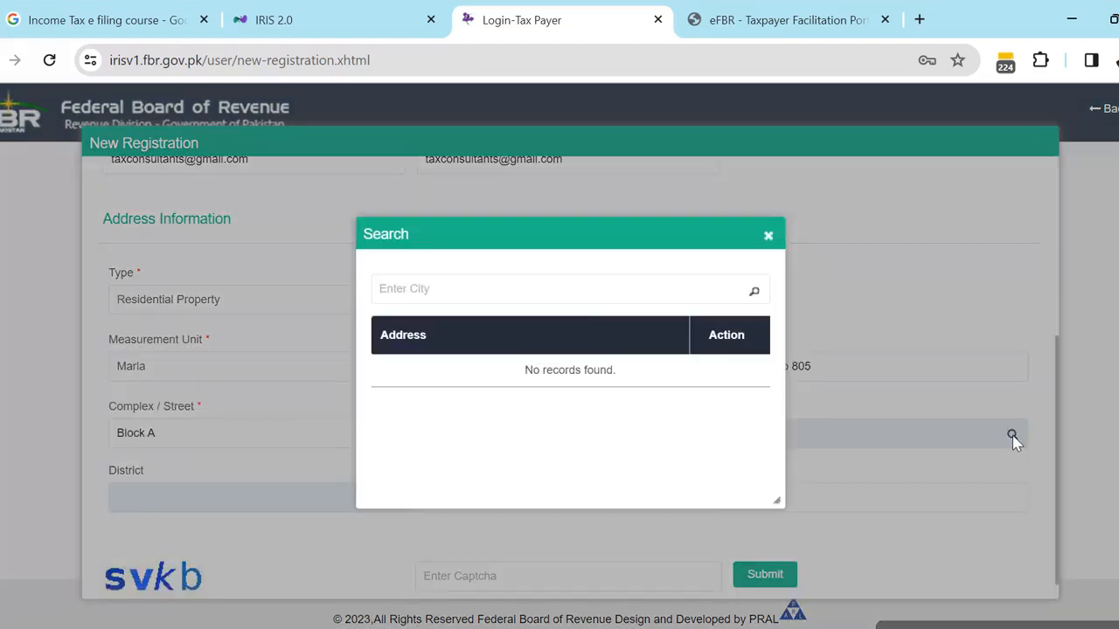
click(574, 287)
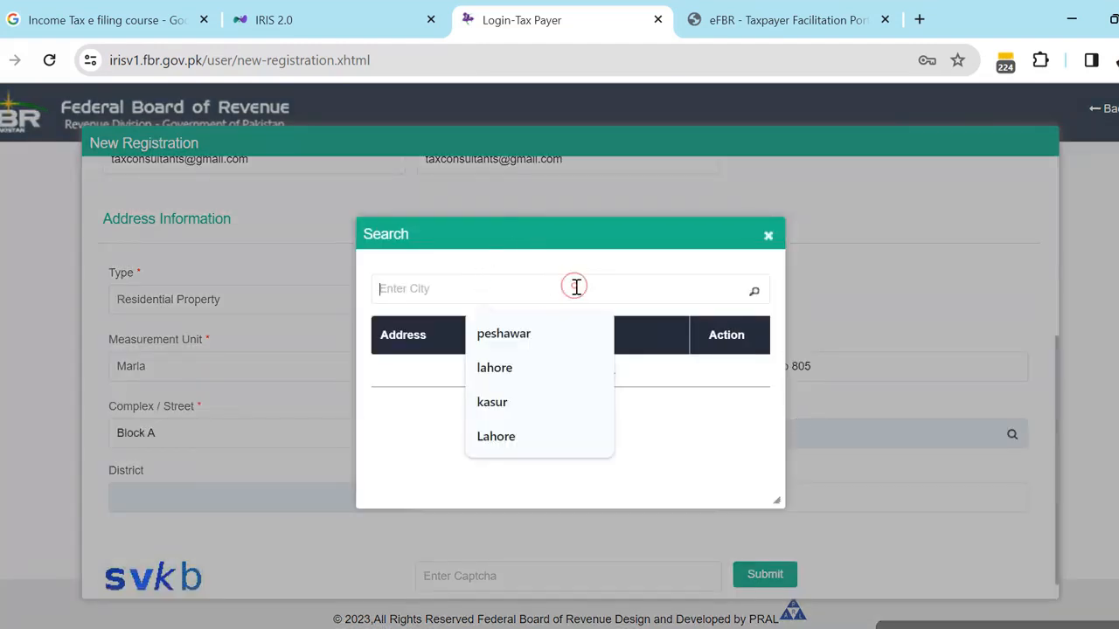
click(497, 436)
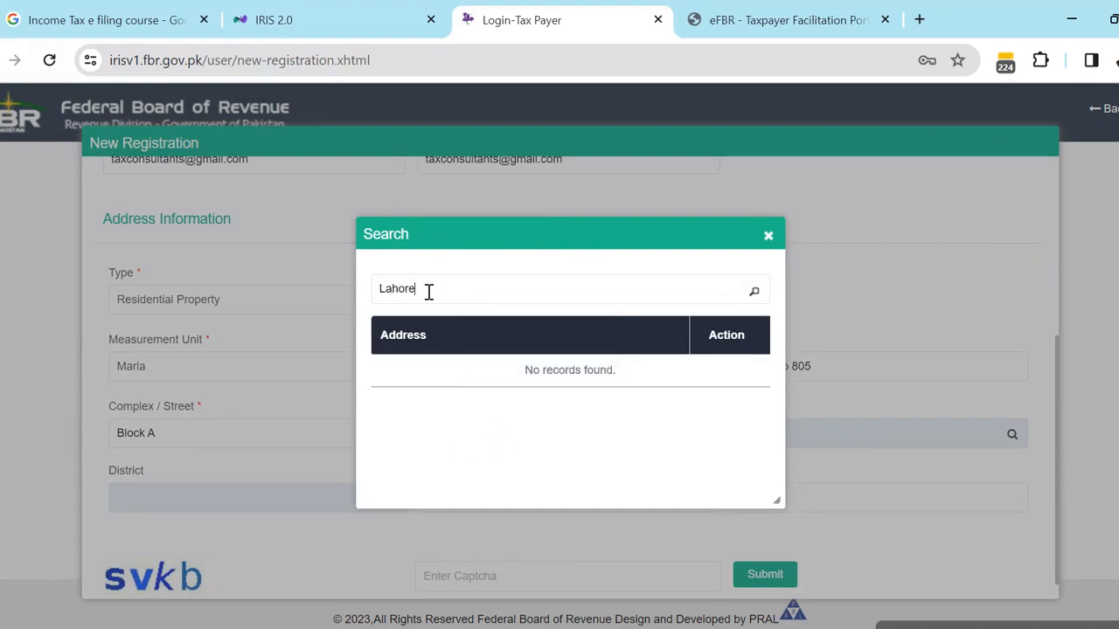
key(BackSpace)
key(BackSpace)
key(BackSpace)
key(BackSpace)
key(BackSpace)
key(BackSpace)
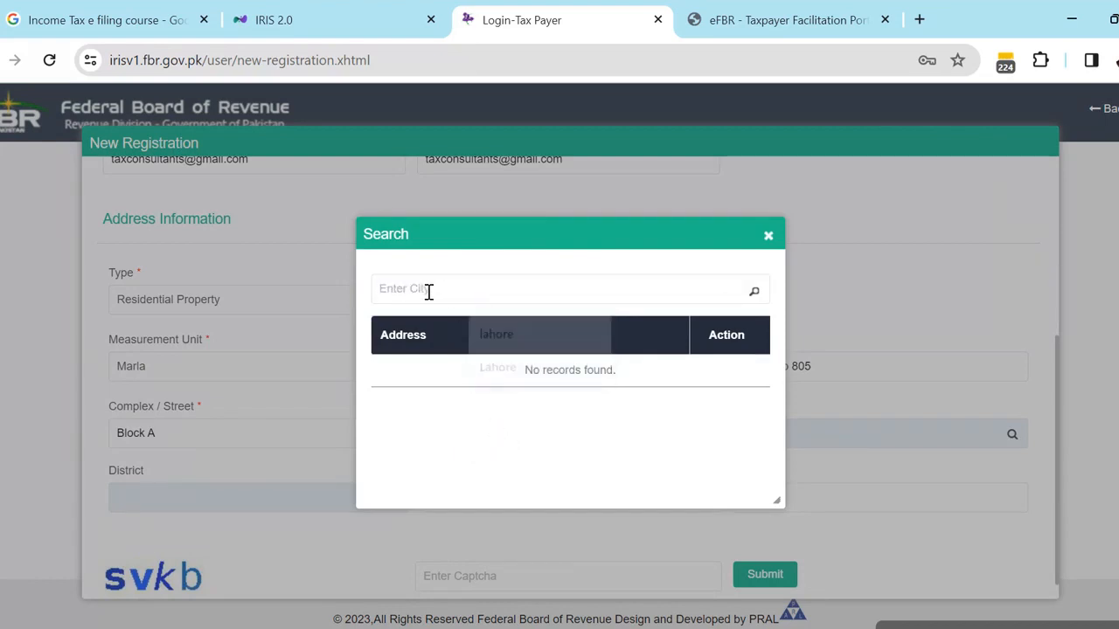
text(La)
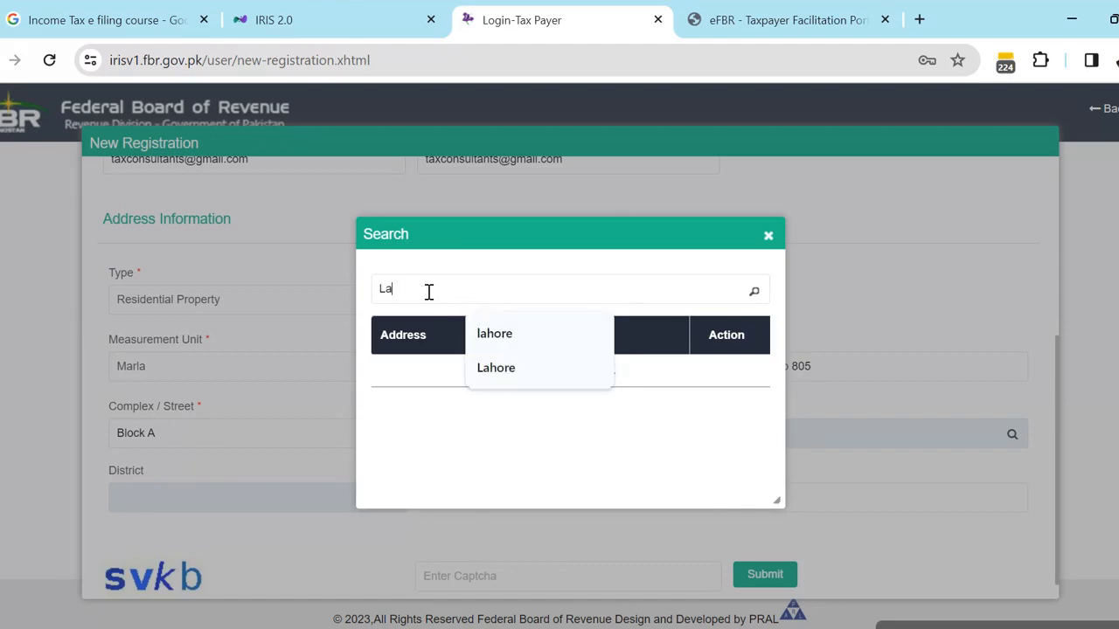
text(hore)
click(755, 294)
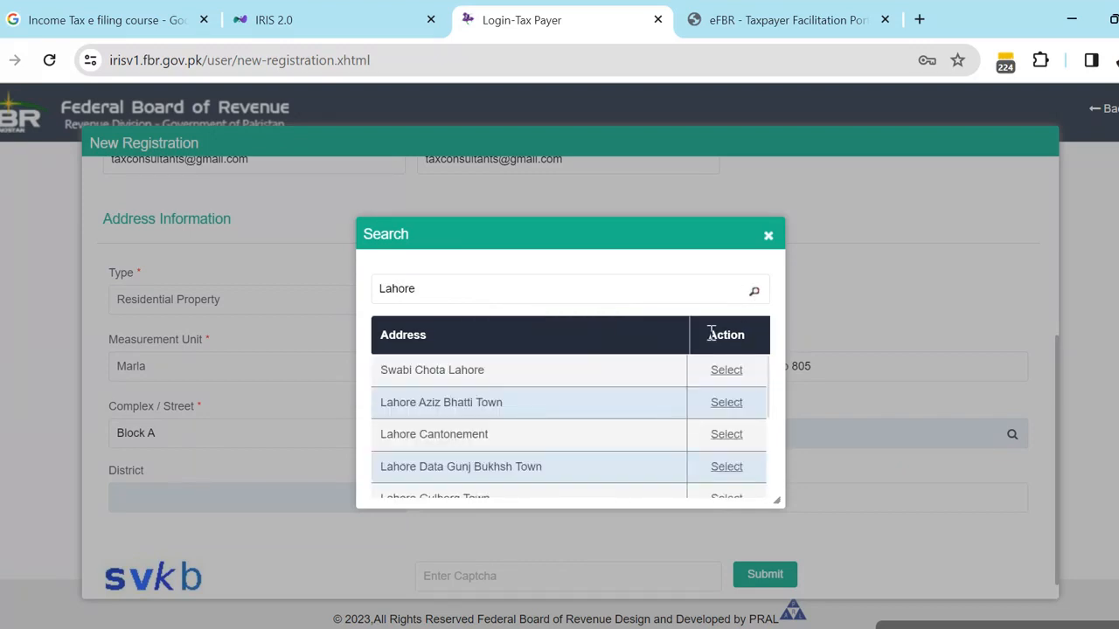
- Scroll the Lahore results, from Lahore Cantonement down to the plain Lahore entry
scroll(519, 422, down, 2)
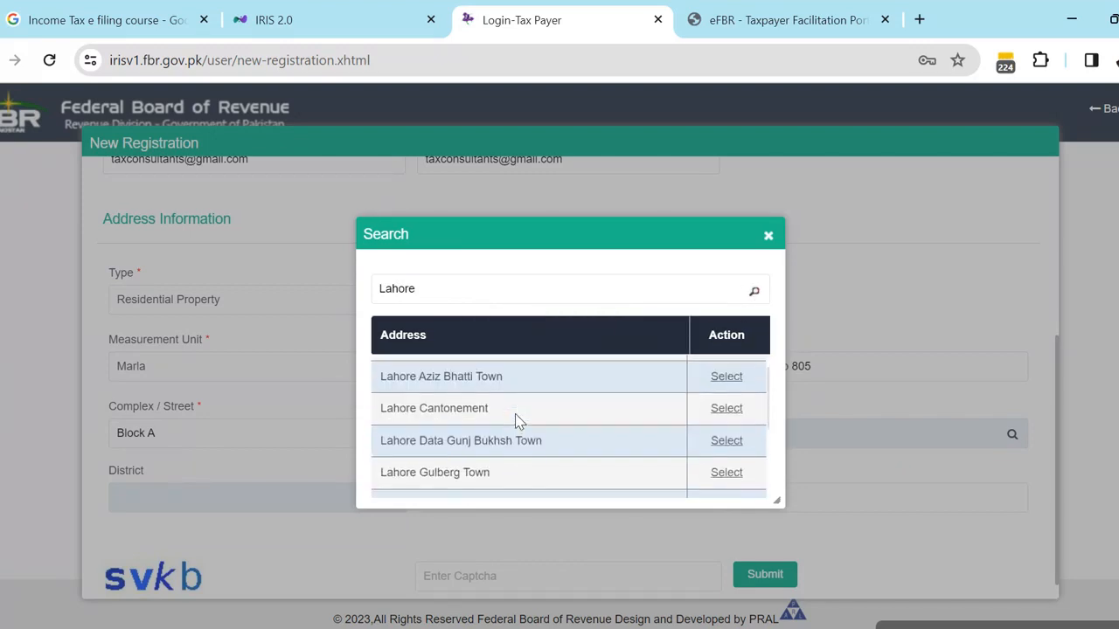
scroll(519, 422, up, 2)
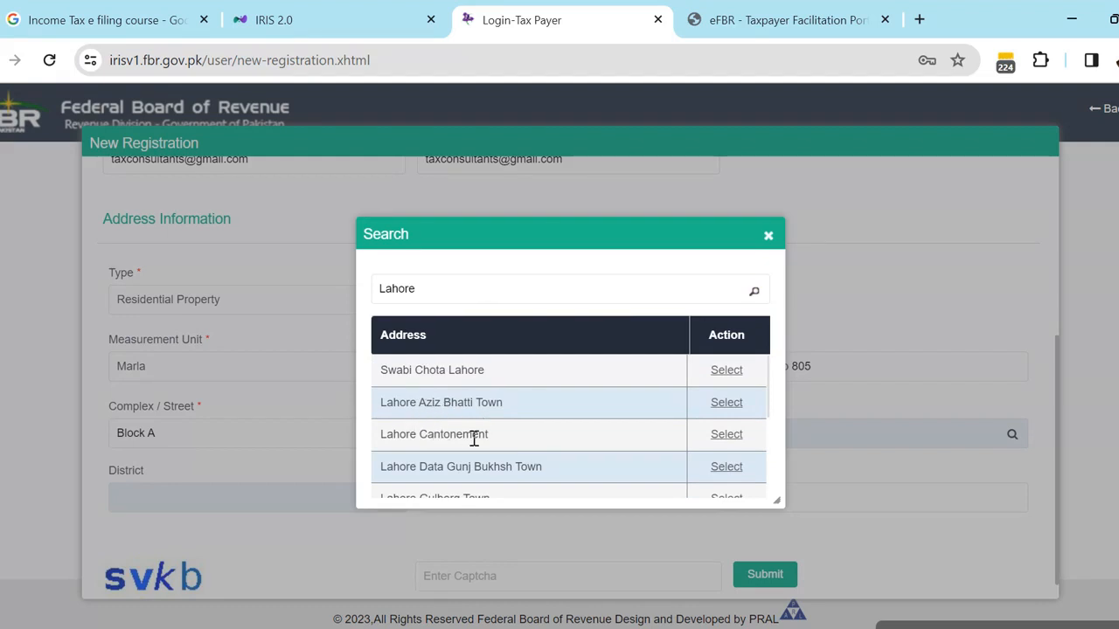
scroll(503, 449, down, 3)
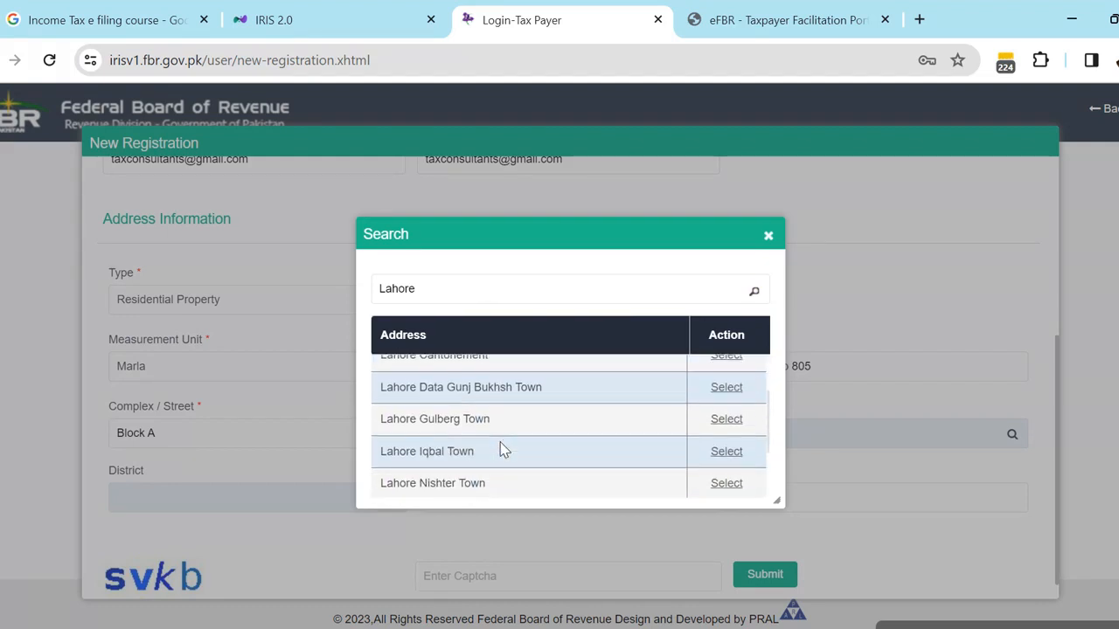
scroll(504, 449, down, 3)
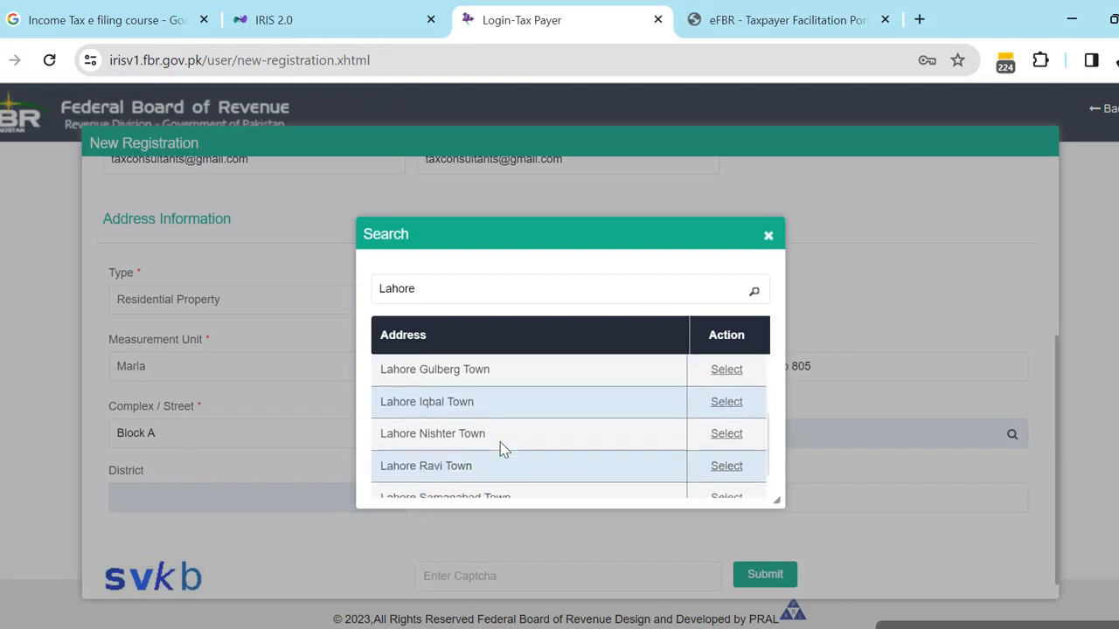
scroll(504, 449, up, 3)
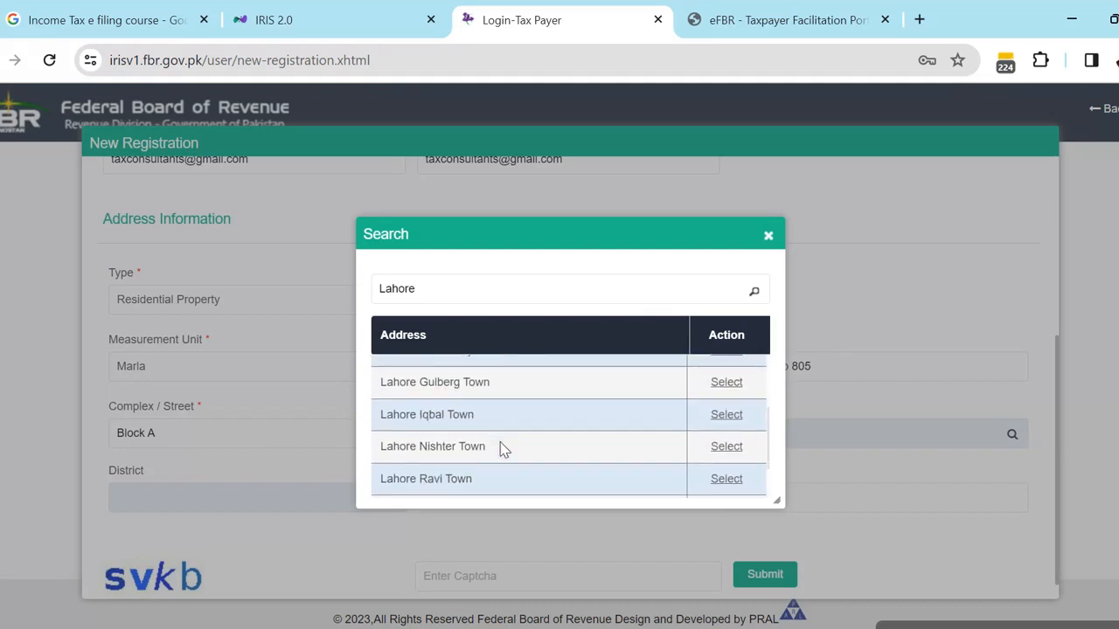
scroll(504, 449, down, 3)
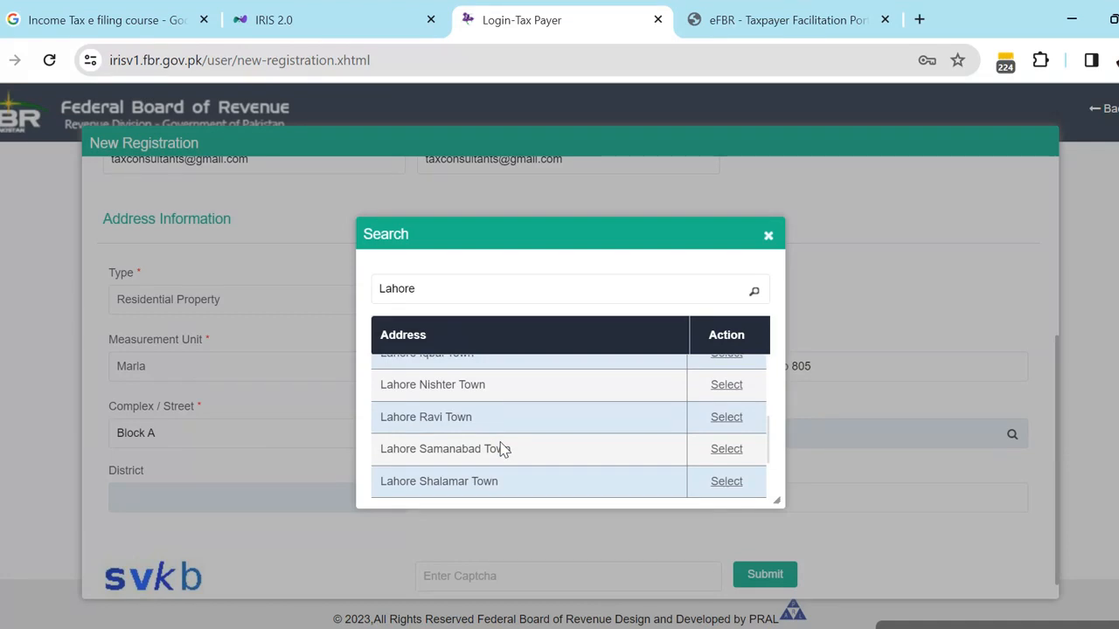
scroll(490, 476, down, 3)
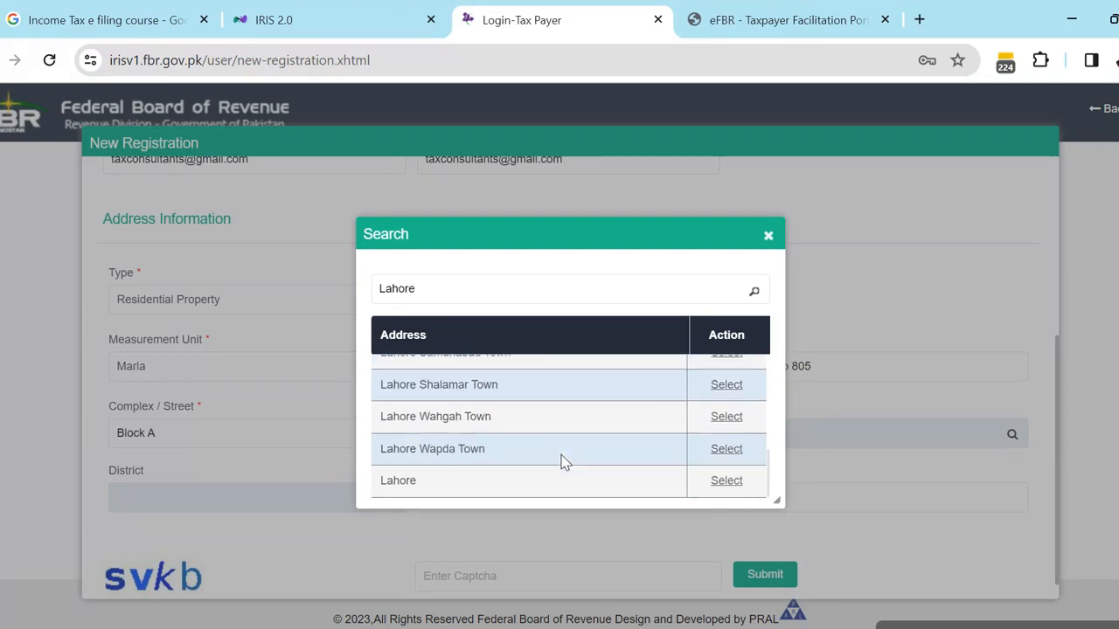
- Select the plain Lahore entry as the city and set Capacity to Owner
click(727, 483)
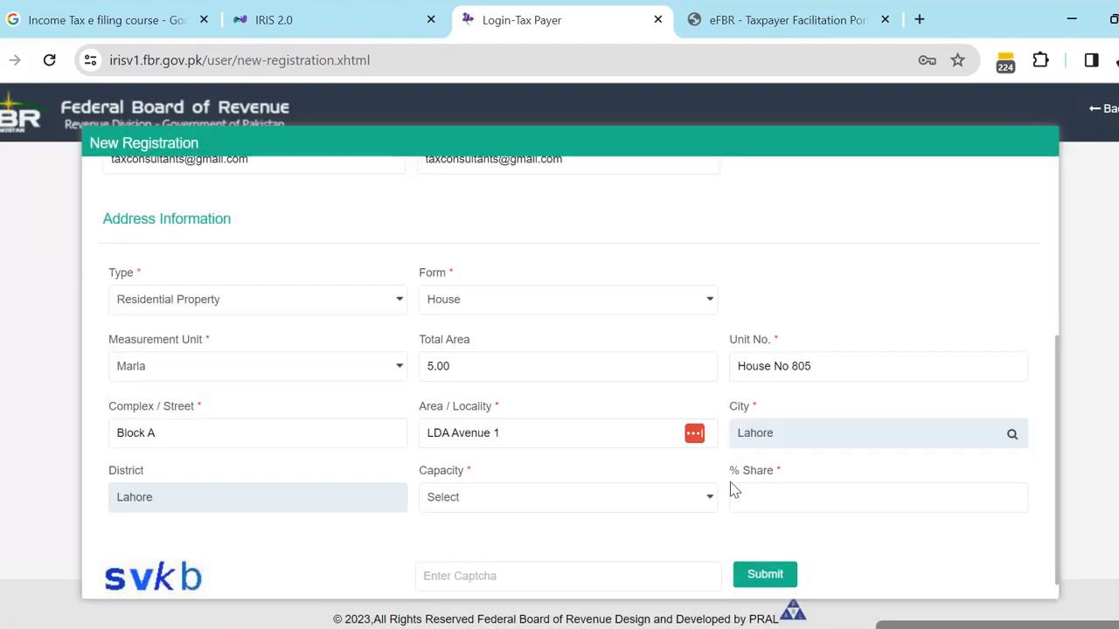
click(479, 504)
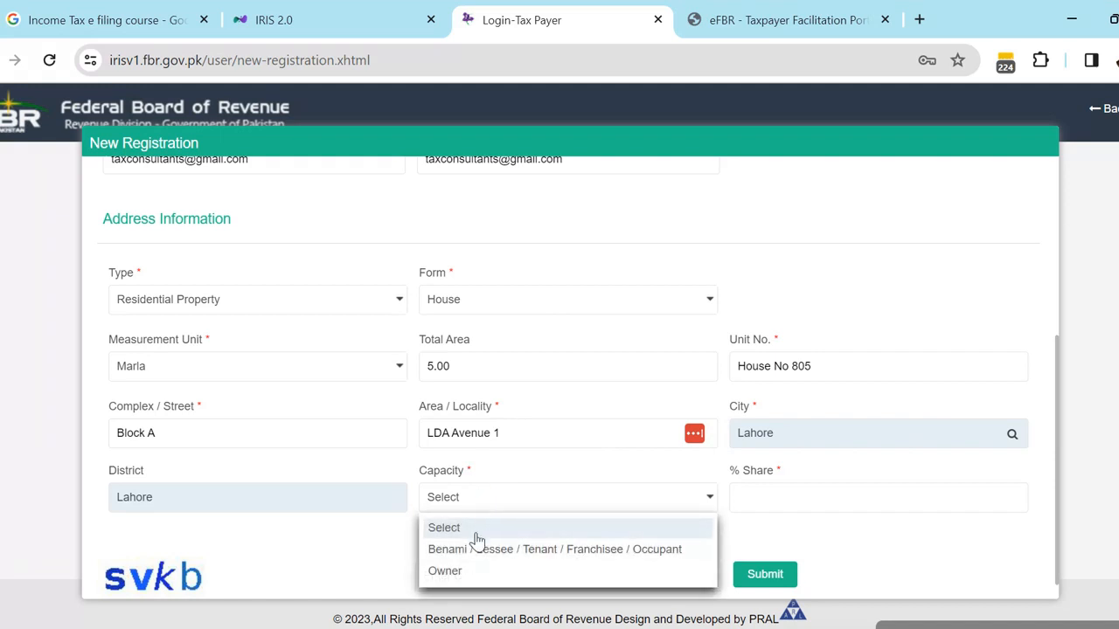
click(451, 572)
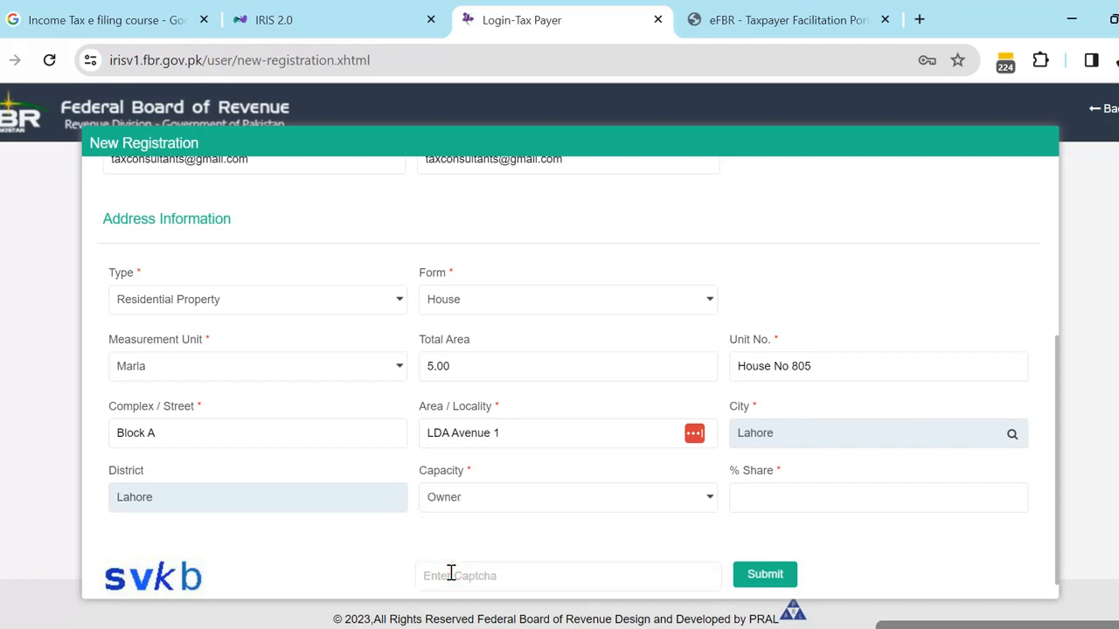
- Enter 100 as the ownership % Share
click(769, 500)
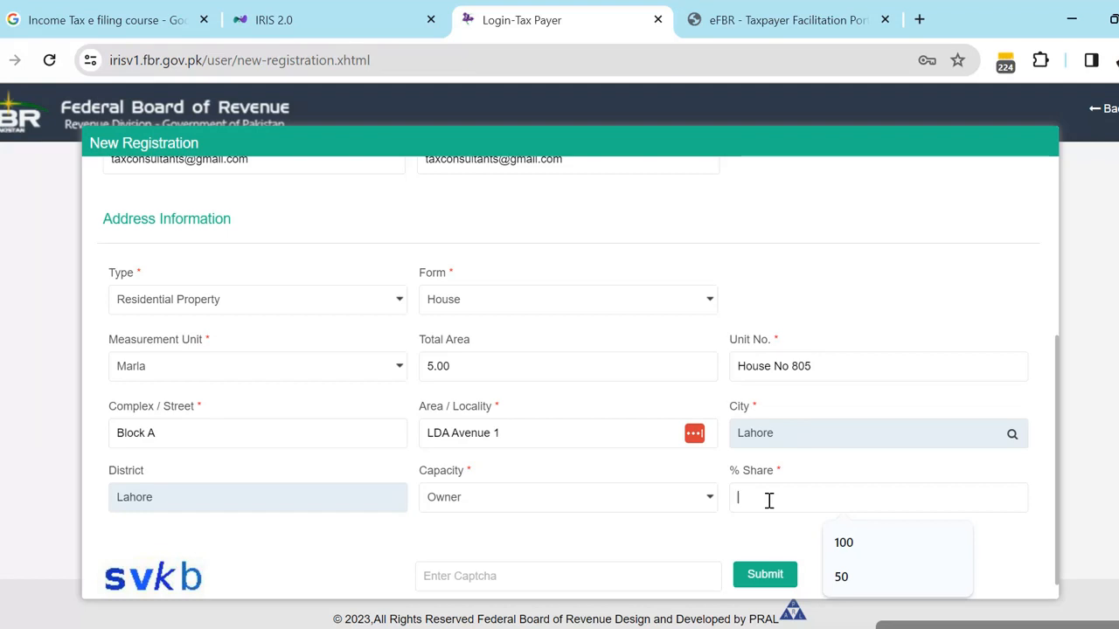
text(5.)
text(0)
key(BackSpace)
key(BackSpace)
text(100)
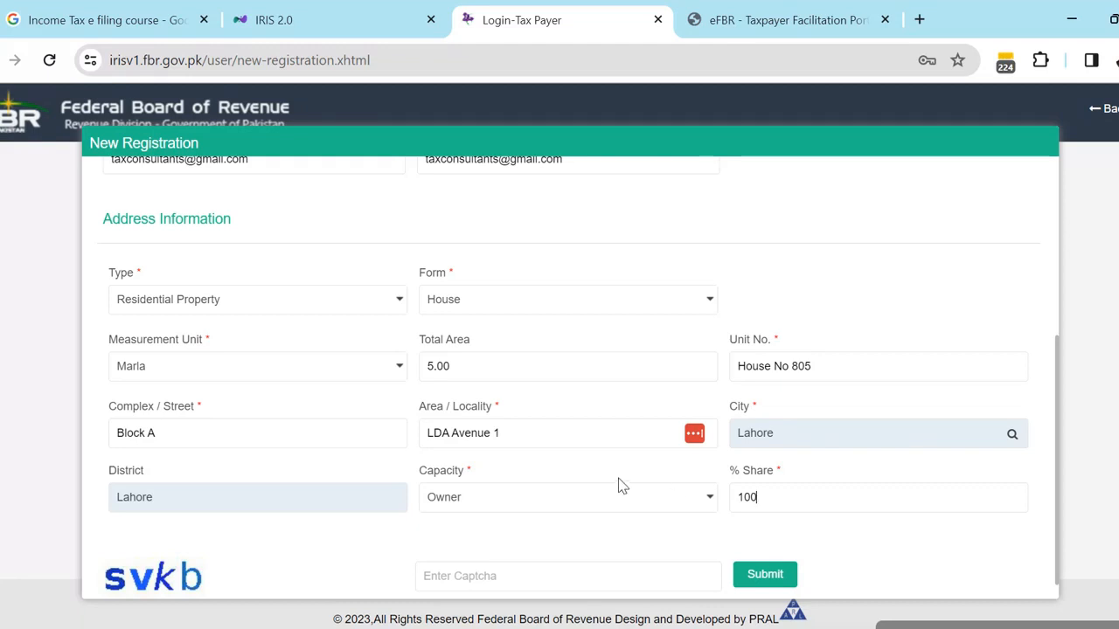
scroll(618, 486, down, 1)
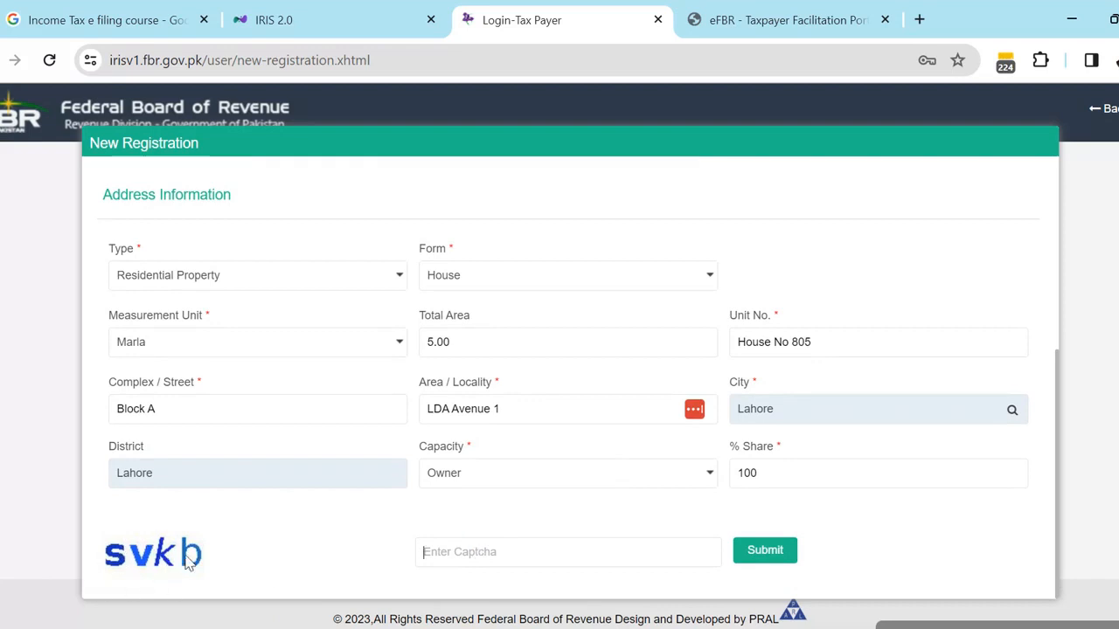
- Type the captcha text from the image into Enter Captcha, fixing the typo
click(441, 546)
text(s)
text(v)
text(k)
text(b)
text(\)
key(BackSpace)
key(BackSpace)
key(BackSpace)
key(BackSpace)
text(kb)
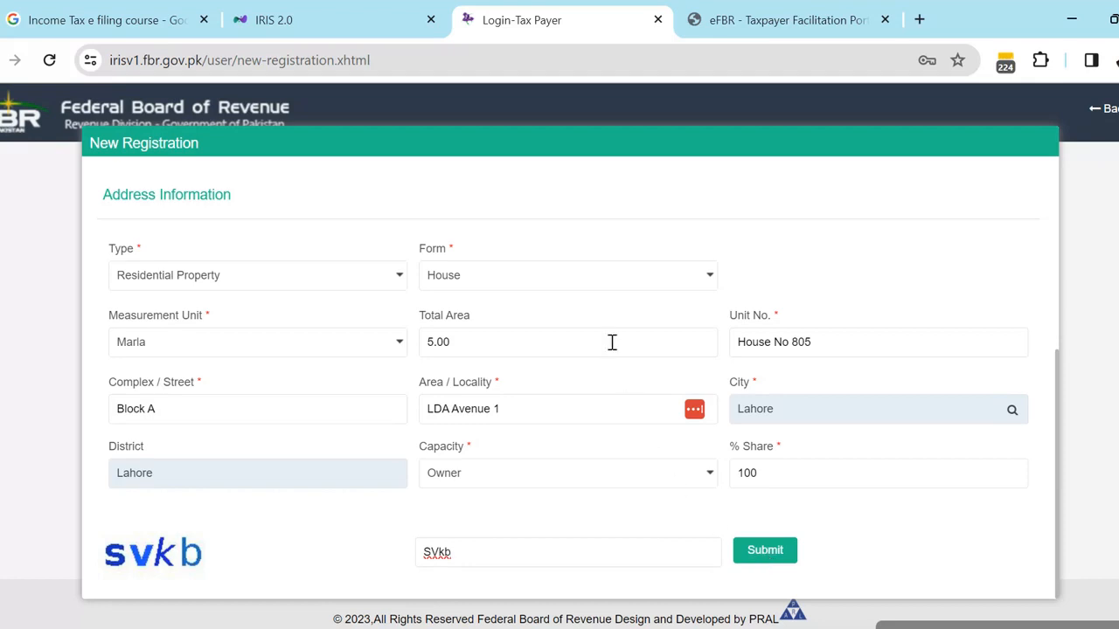
scroll(612, 342, up, 3)
scroll(612, 341, down, 3)
scroll(767, 554, up, 3)
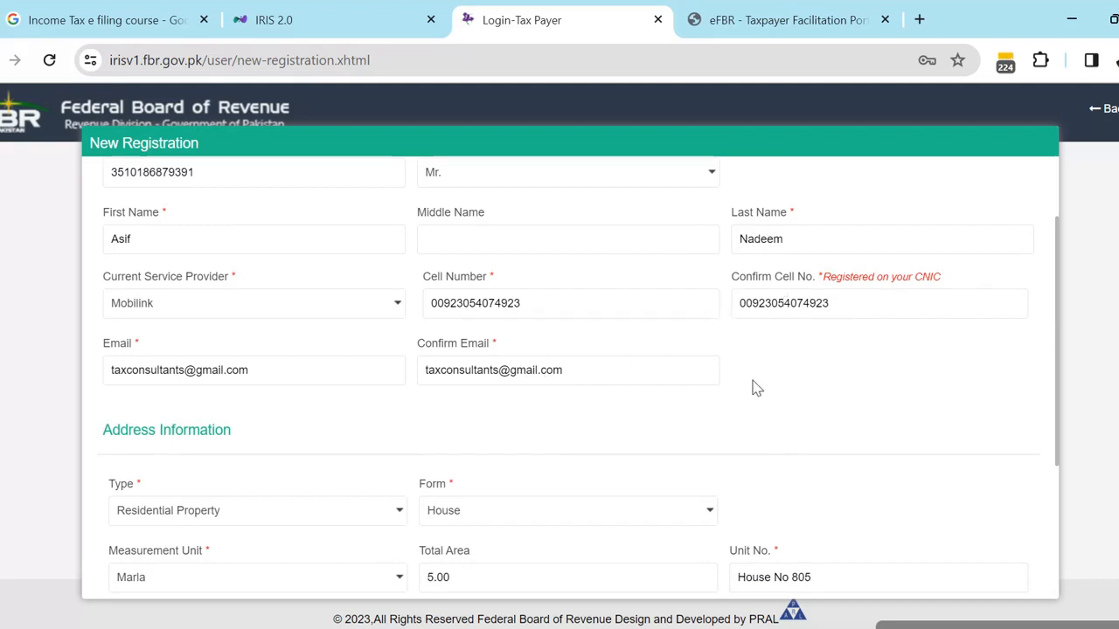
scroll(729, 371, down, 3)
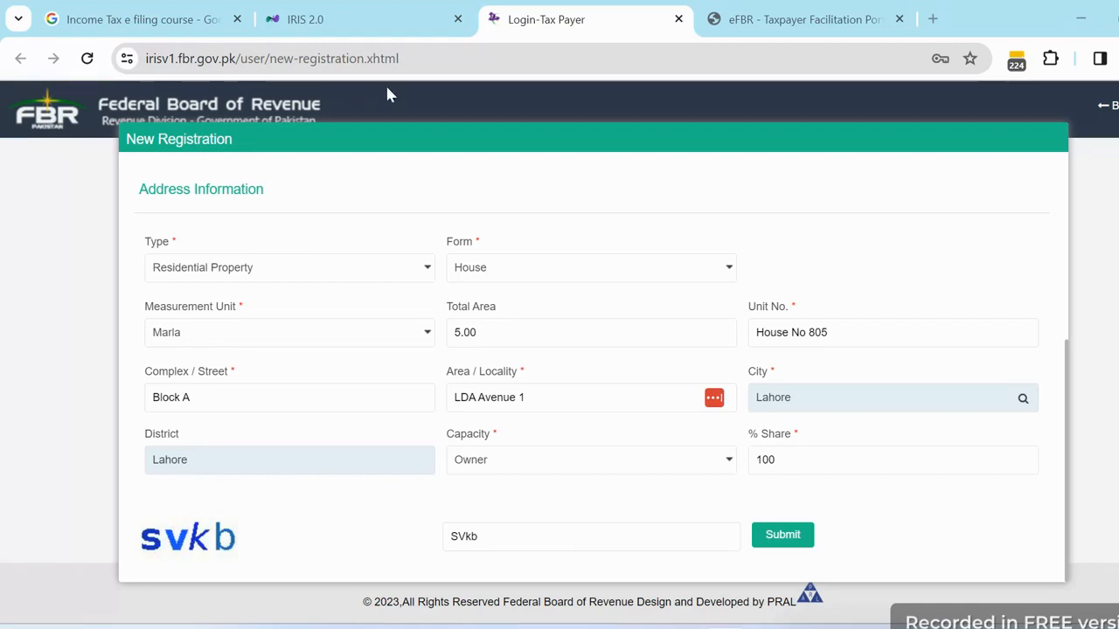
click(337, 20)
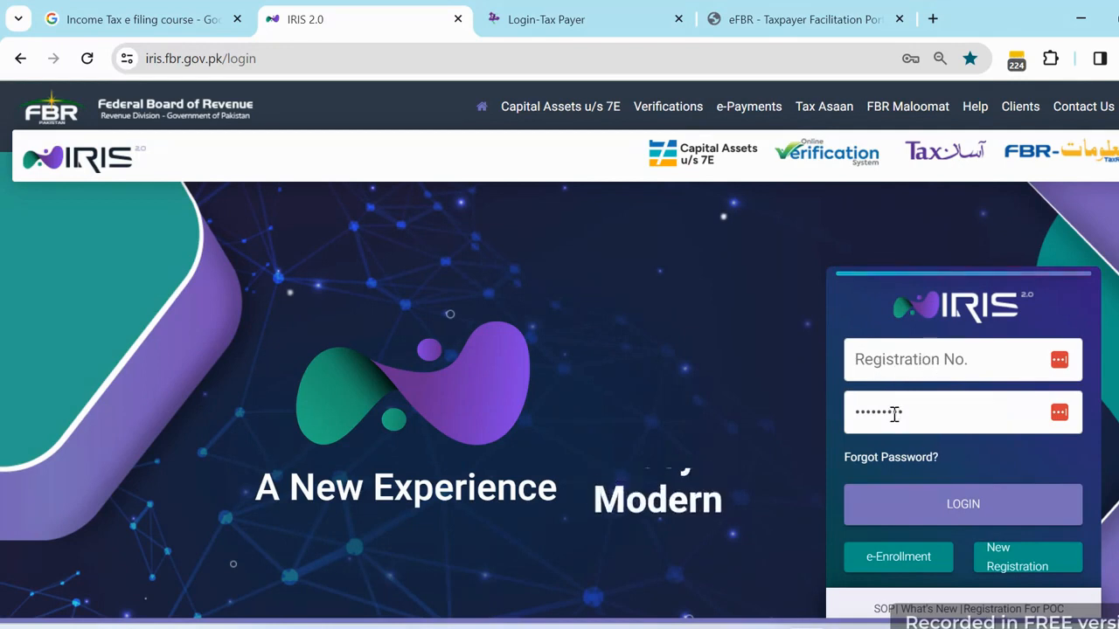
click(582, 24)
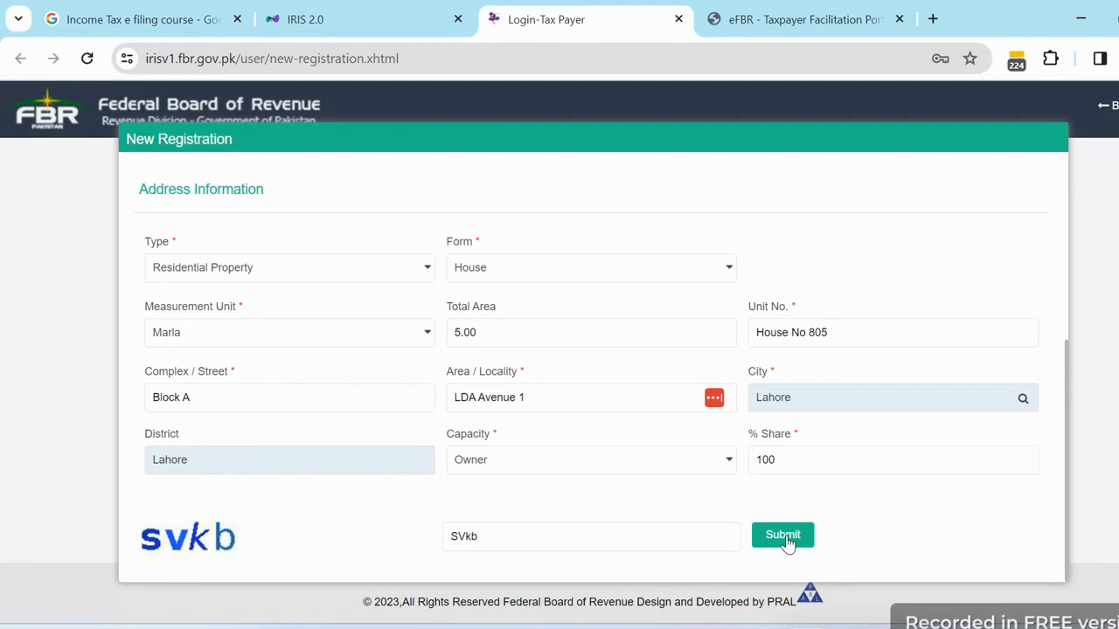
click(345, 26)
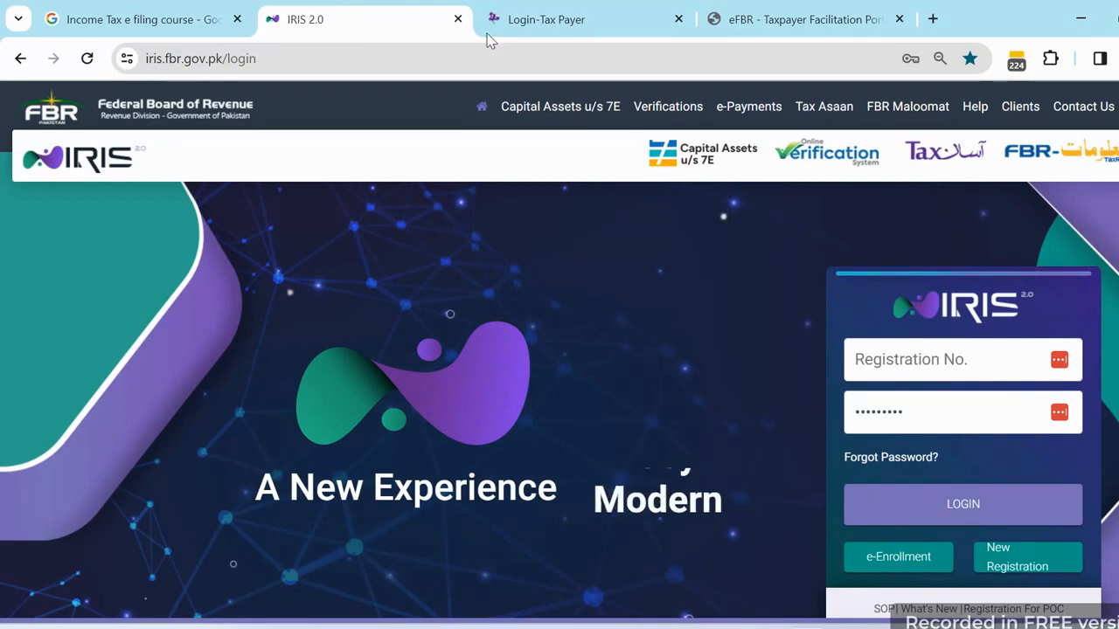
click(529, 21)
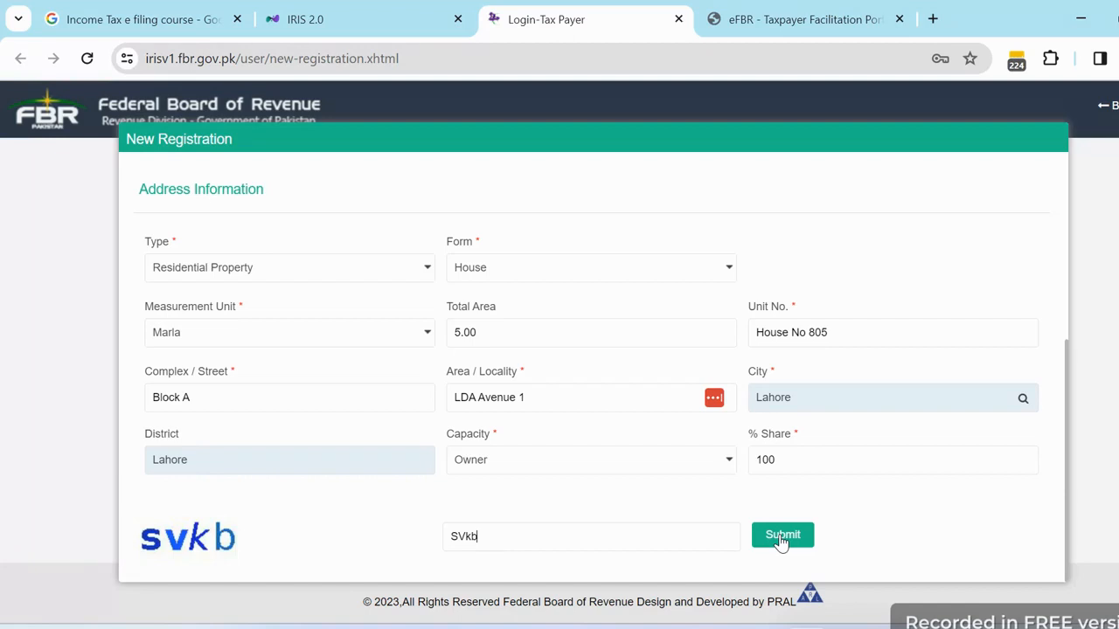
click(389, 23)
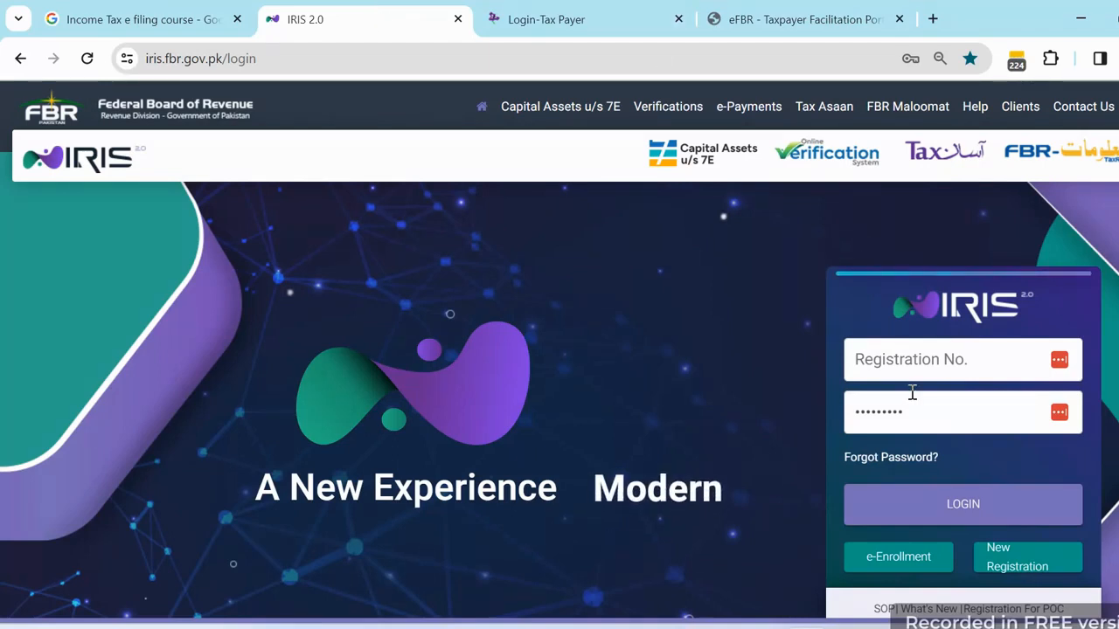
click(613, 11)
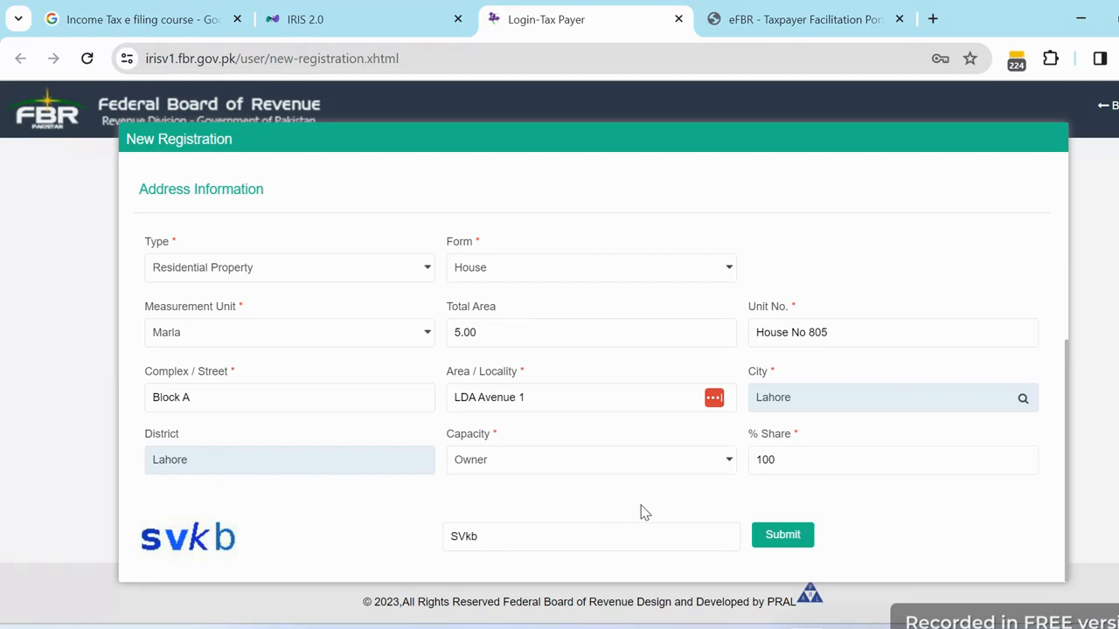
- Submit the registration, decline LastPass's save prompt, and scroll back up to Basic Information
click(770, 542)
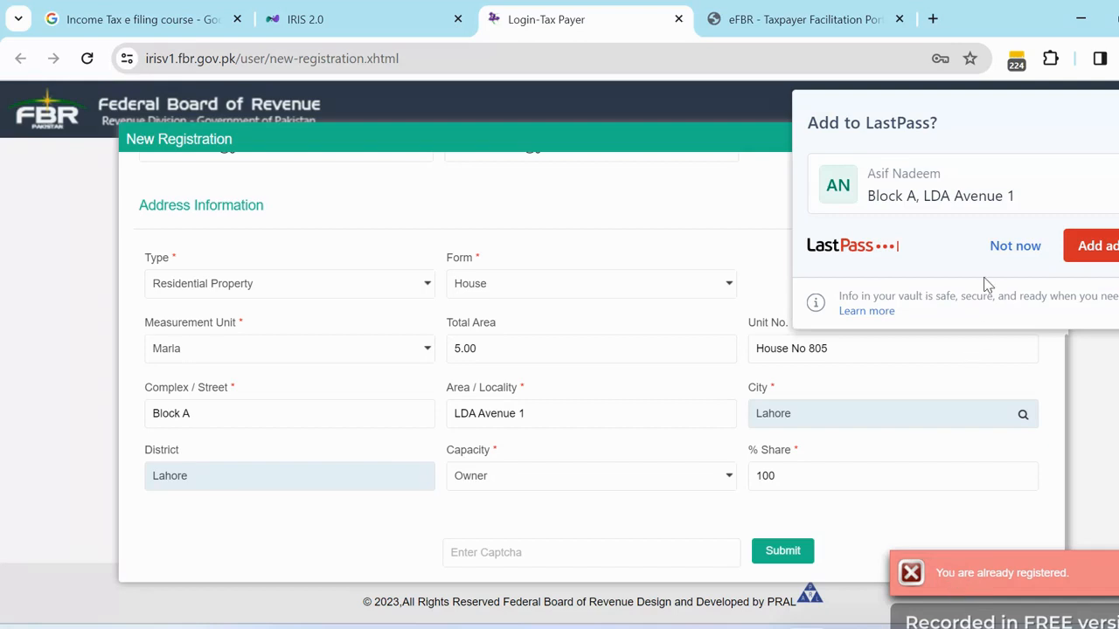
click(1005, 247)
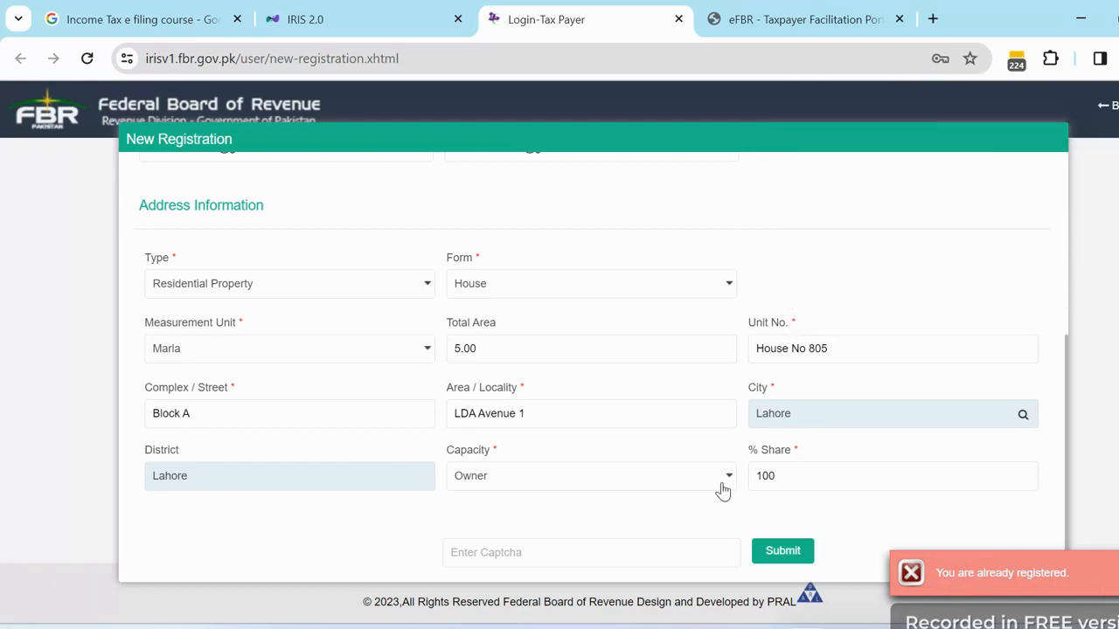
scroll(617, 340, up, 3)
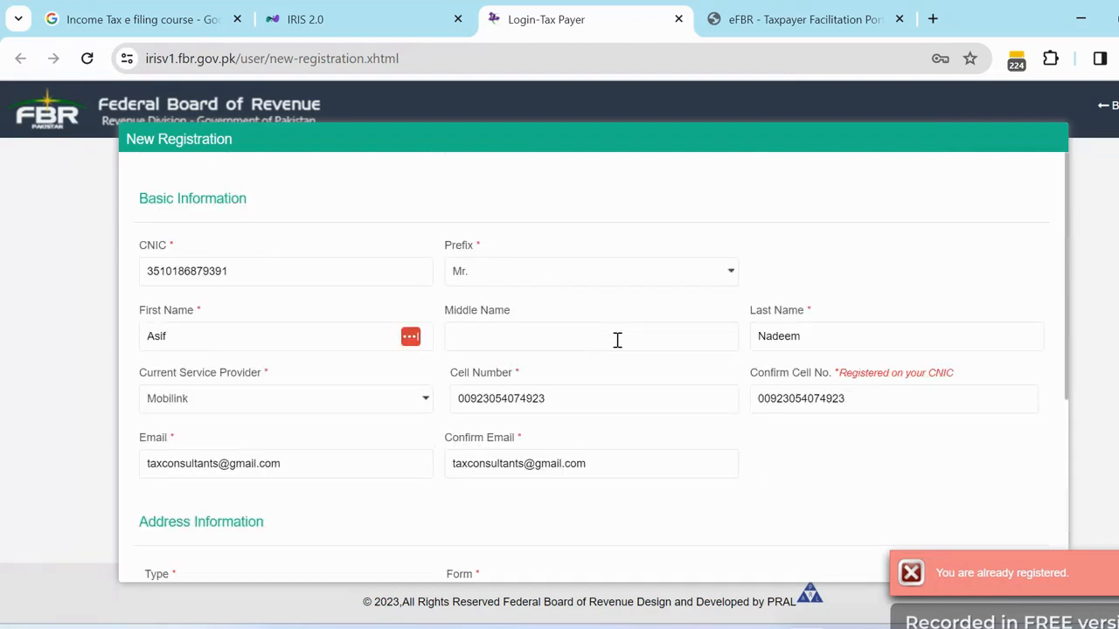